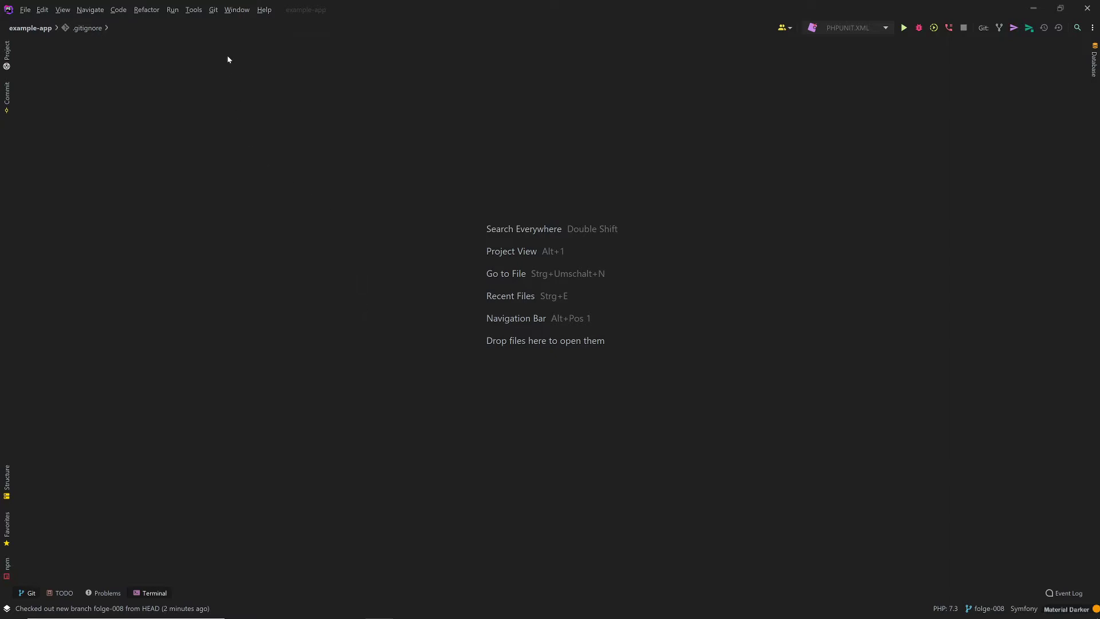
# - Start sharing the example-app project on GitHub and set the repository name to laravel-8-course
pyautogui.click(215, 12)
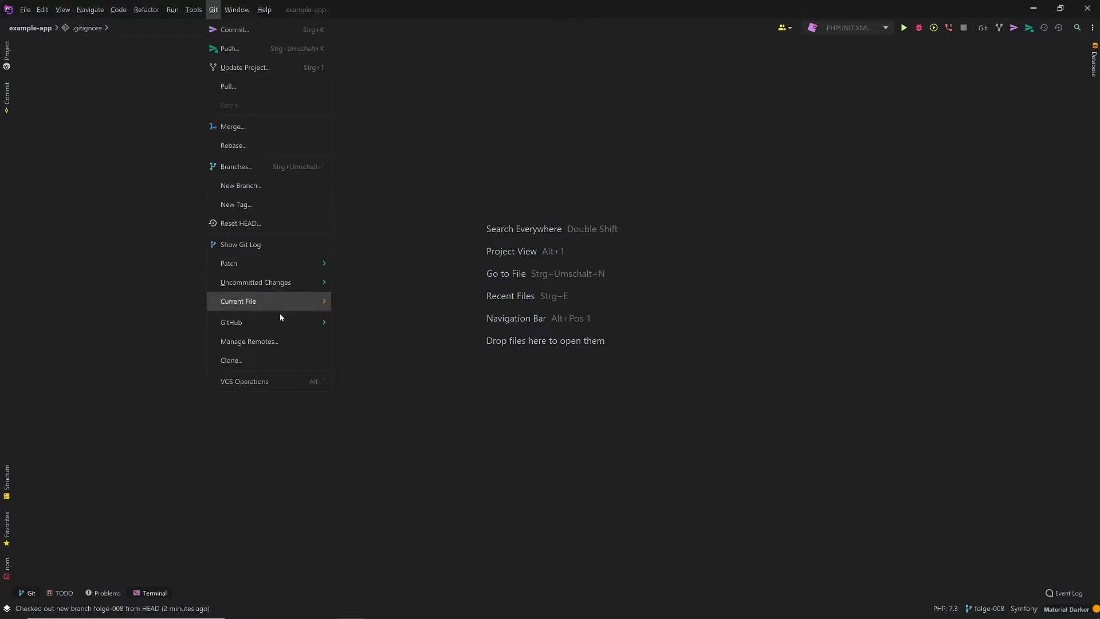
pyautogui.moveTo(281, 325)
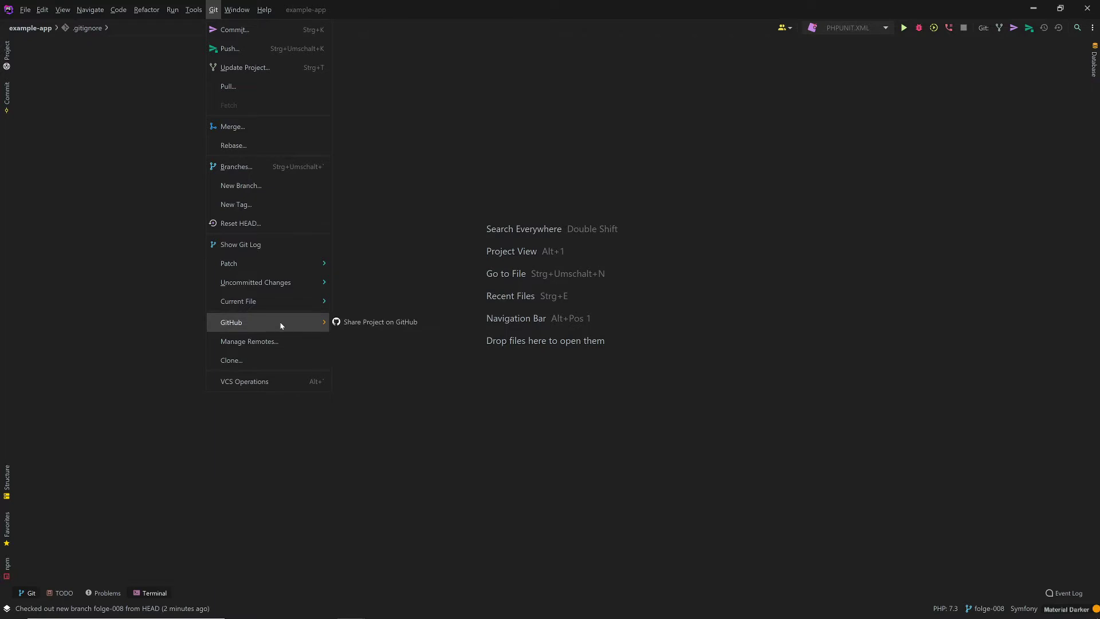
pyautogui.click(354, 321)
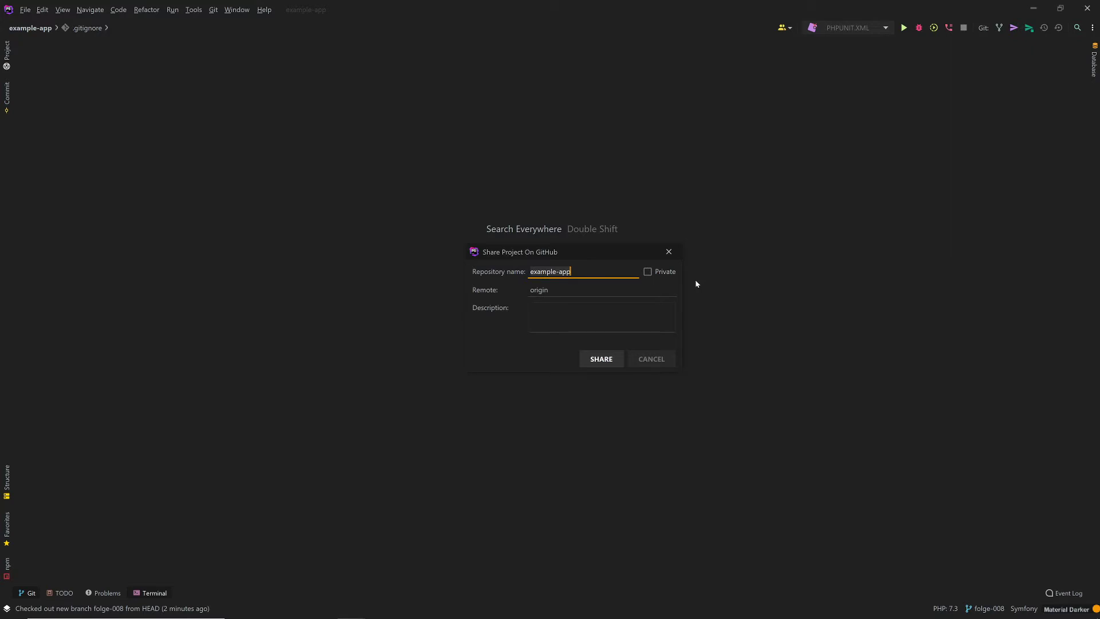
pyautogui.hotkey('ctrl', 'a')
pyautogui.write('laravel-8-course')
# - Enter the description "A new laravel 8 course. We are building a great blog.", share the project on GitHub, and dismiss the notification
pyautogui.click(573, 315)
pyautogui.write('A new laravel 8')
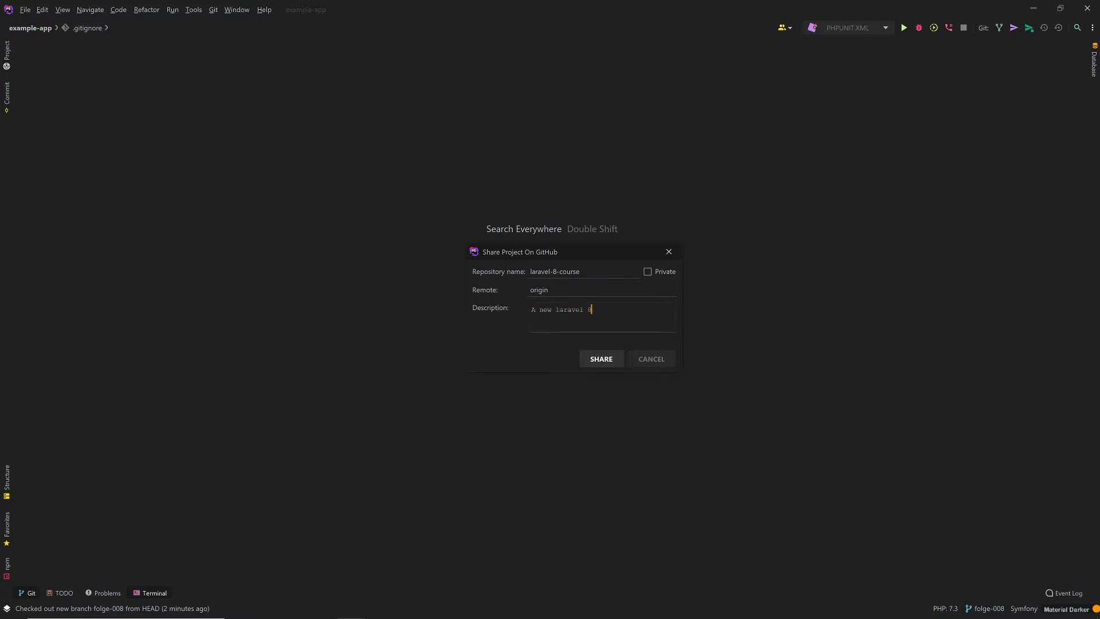
pyautogui.write(' course. We are building ')
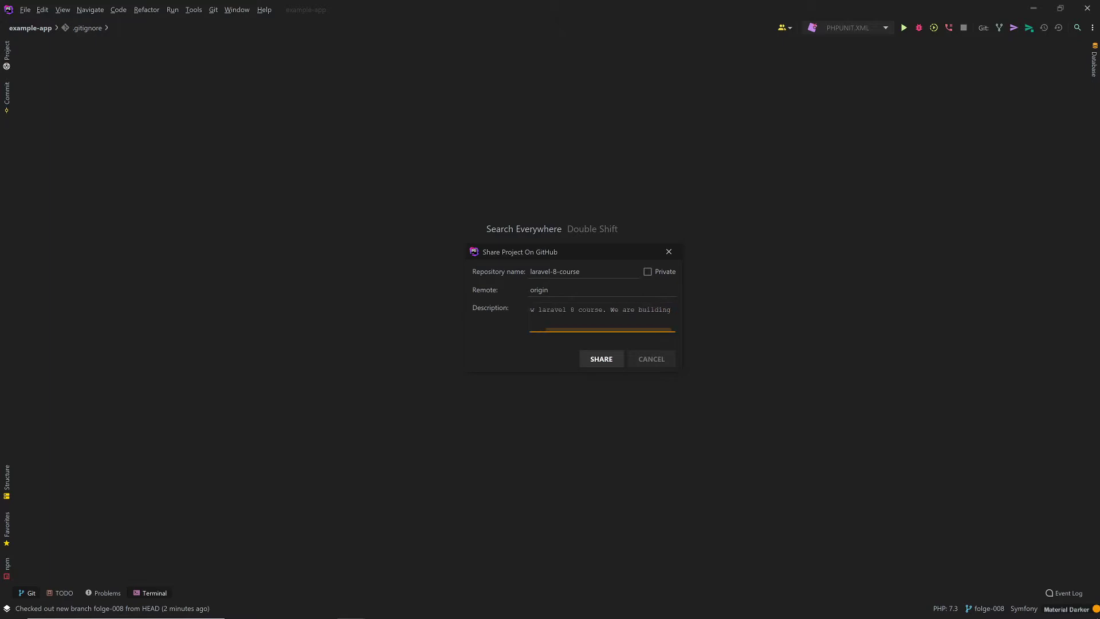
pyautogui.write('a great blog.')
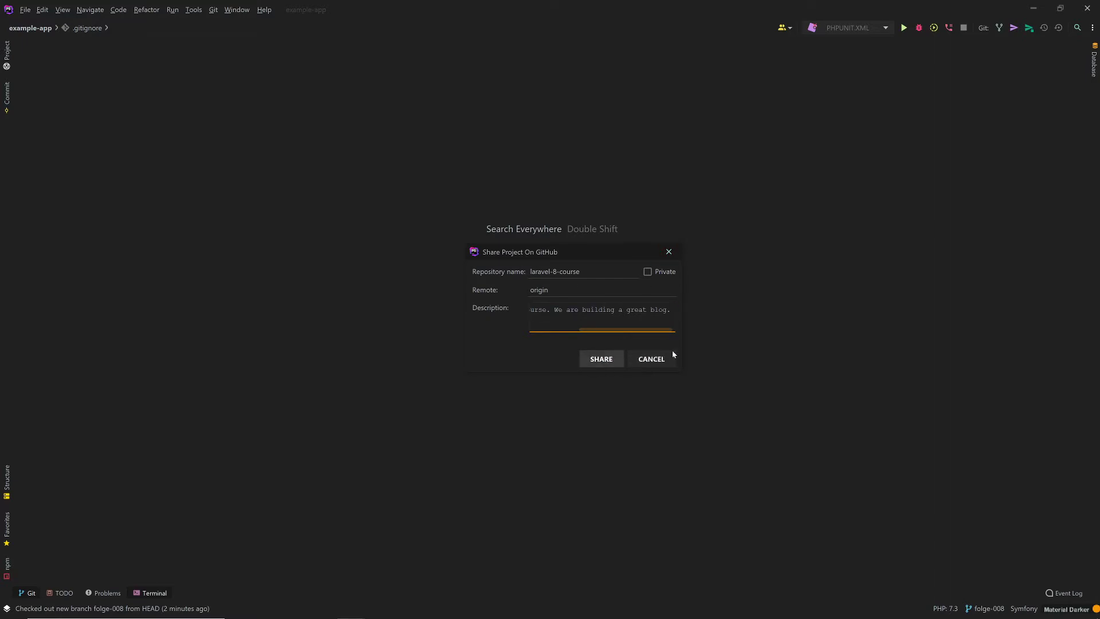
pyautogui.click(602, 359)
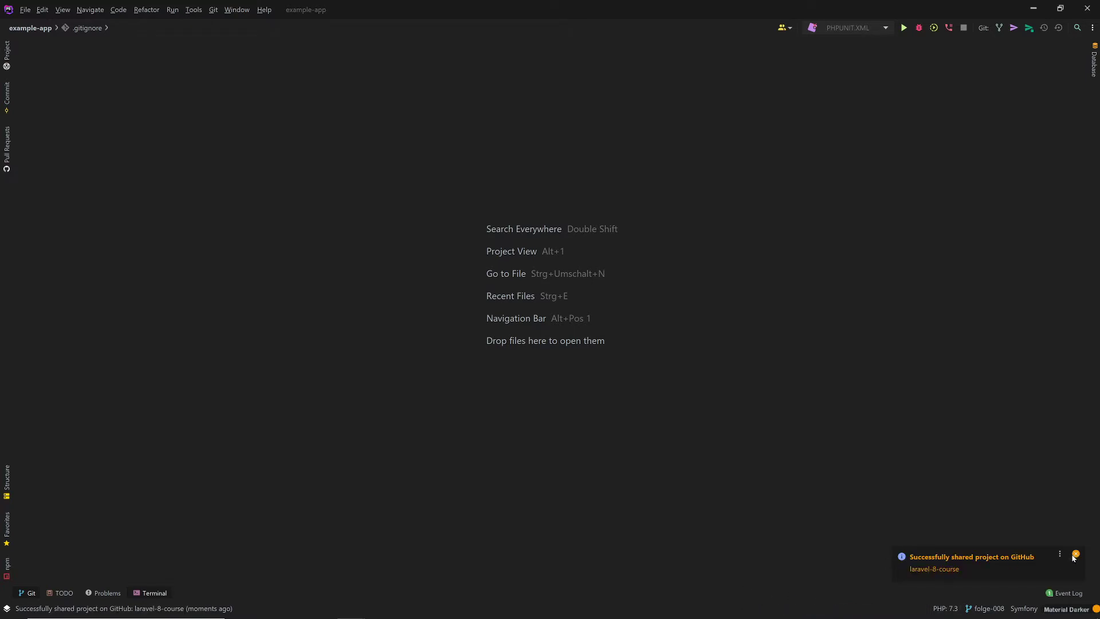
pyautogui.click(1075, 555)
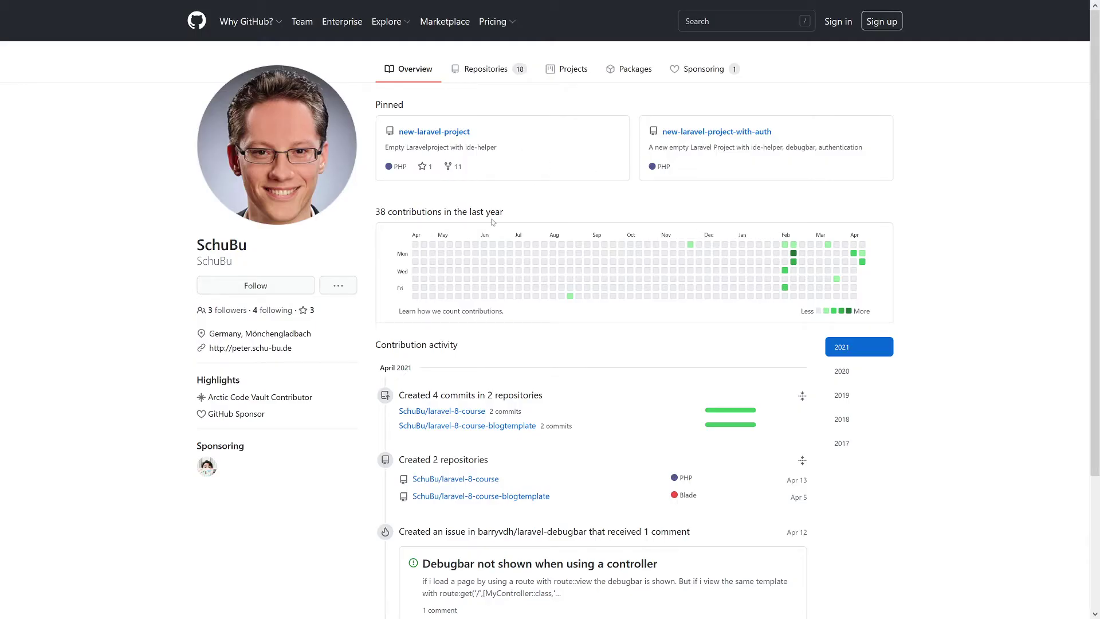
# - On the GitHub profile page, open the laravel-8-course repository, look at its branches and return to the code overview
pyautogui.click(481, 70)
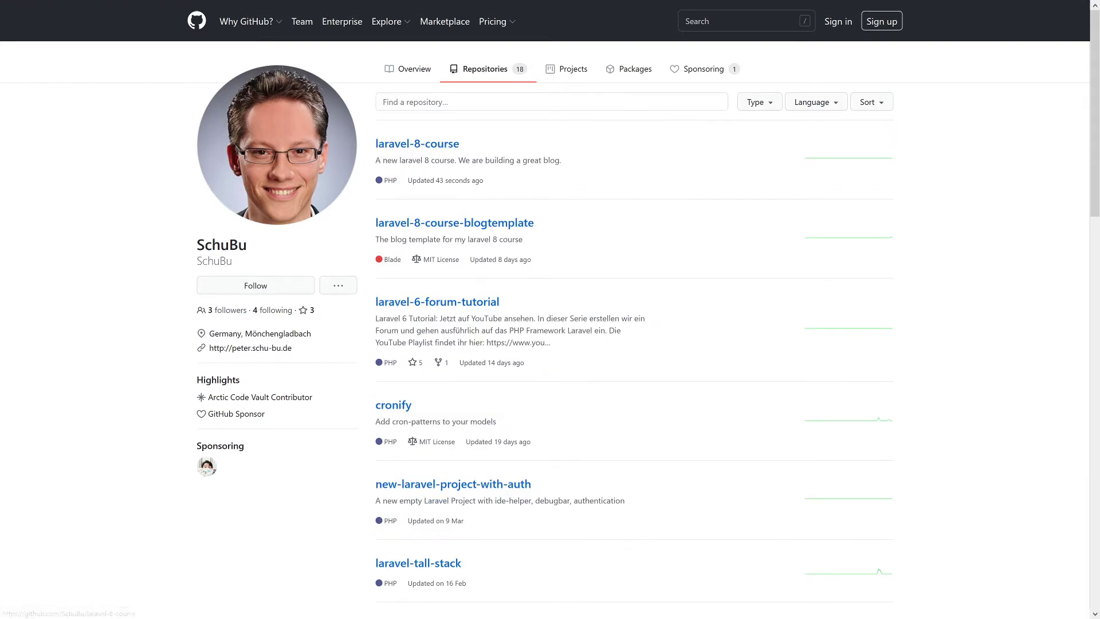
pyautogui.click(377, 149)
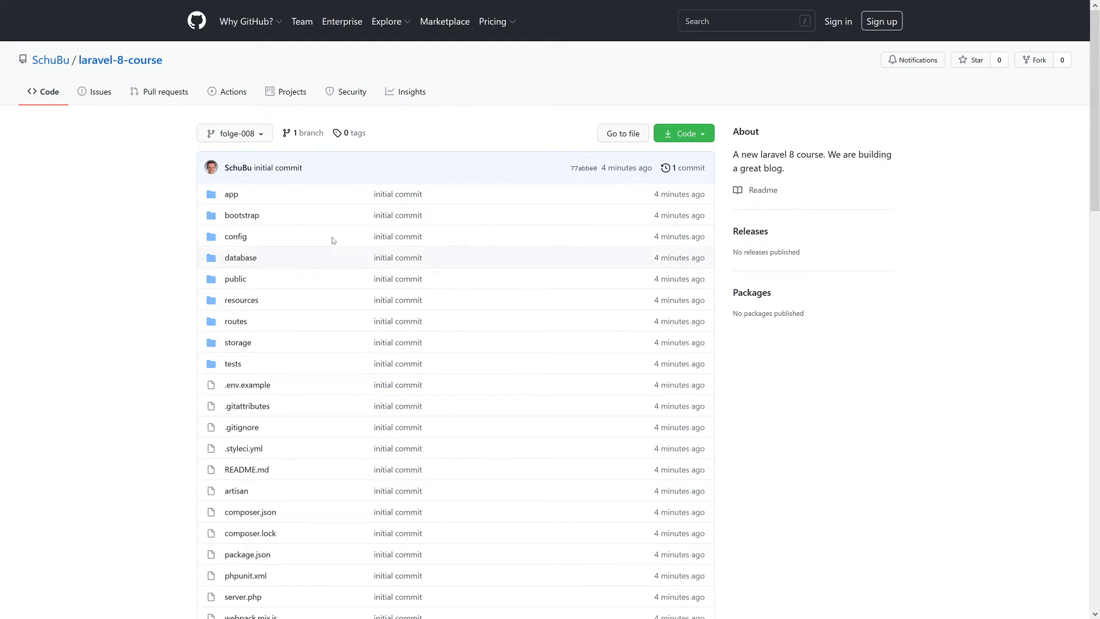
pyautogui.click(261, 135)
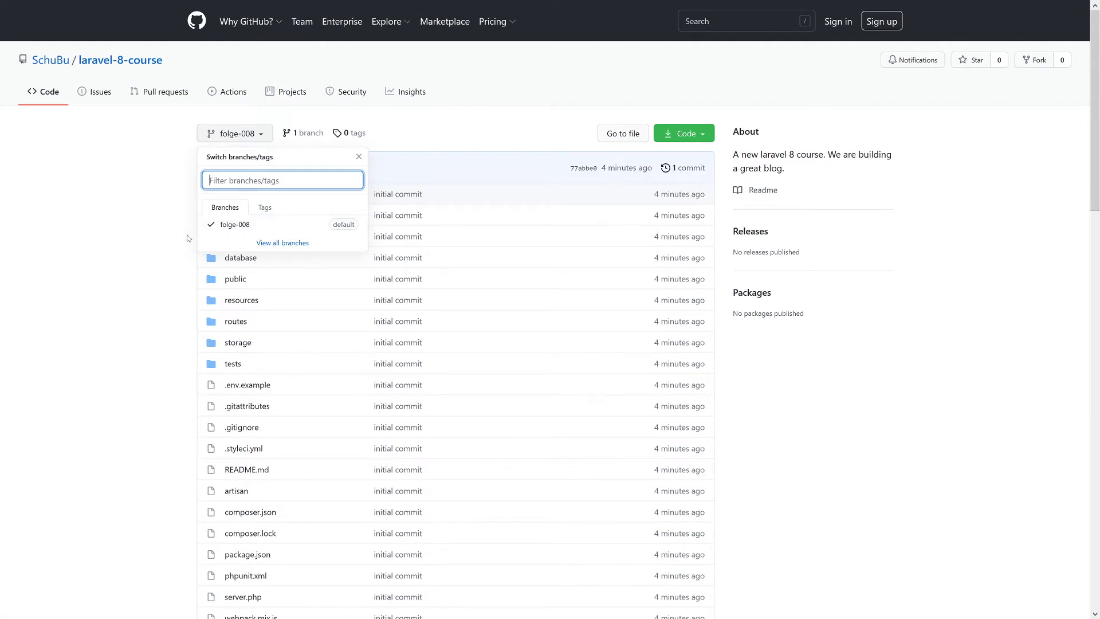
pyautogui.click(308, 137)
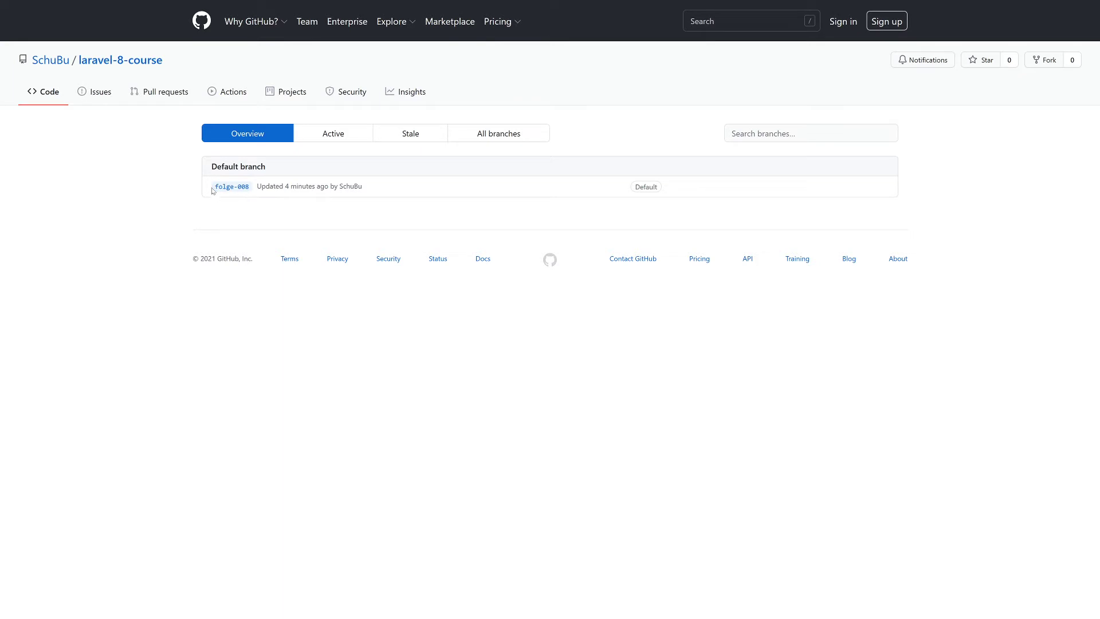
pyautogui.hotkey('alt', 'Left')
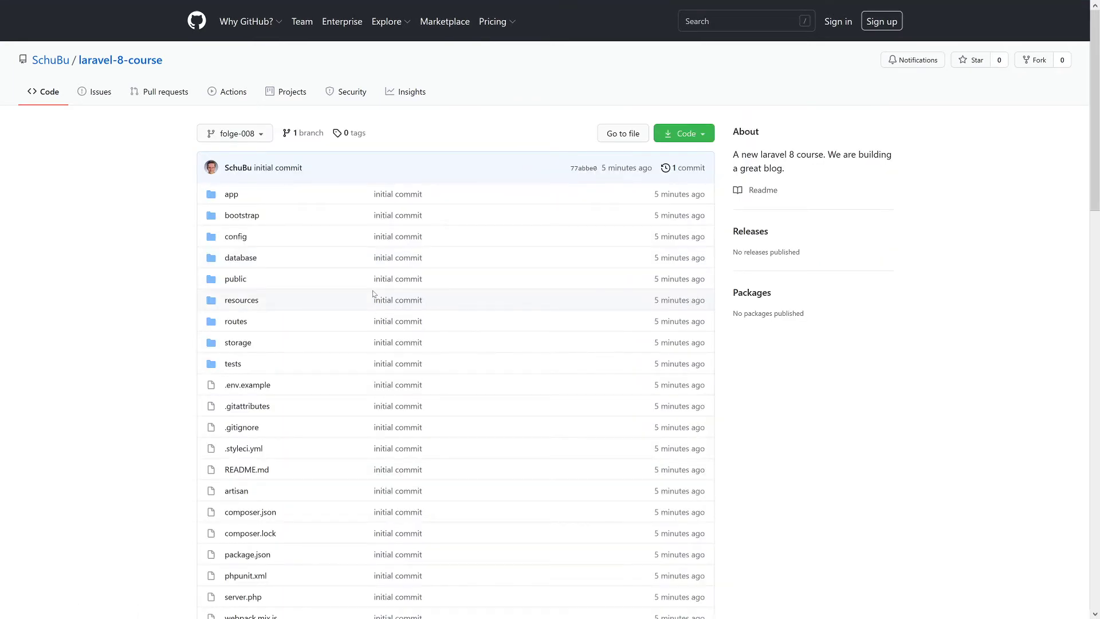
# - Look through the repository's files and README, then open .env.example and examine its settings, especially the APP_KEY line
pyautogui.scroll(-5, 375, 400)
pyautogui.scroll(-13, 375, 400)
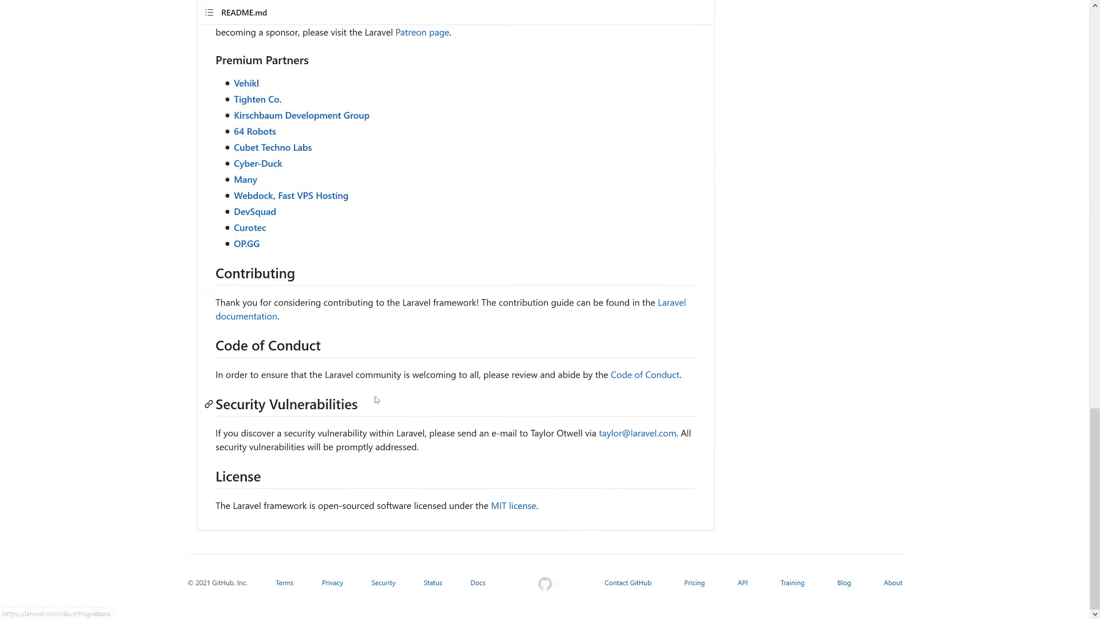
pyautogui.scroll(14, 408, 418)
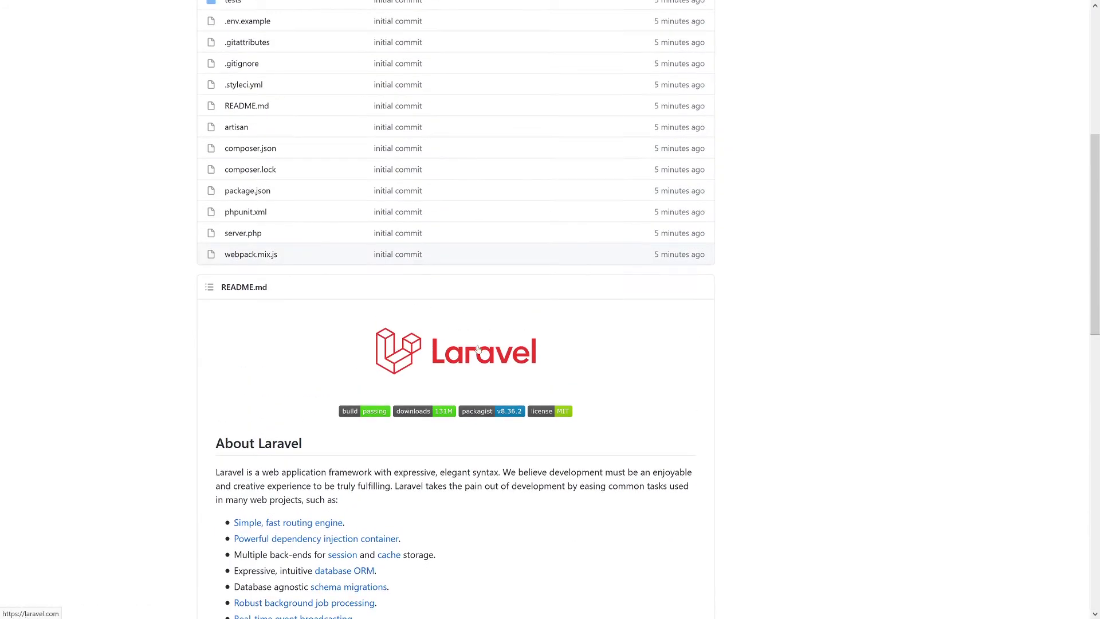
pyautogui.scroll(3, 463, 417)
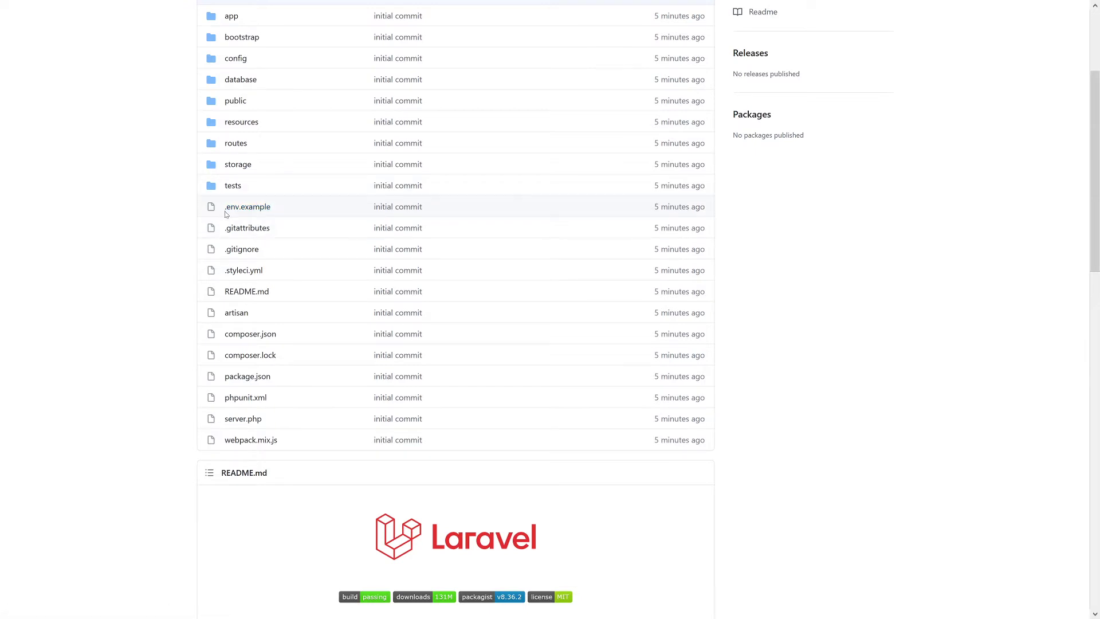
pyautogui.click(266, 210)
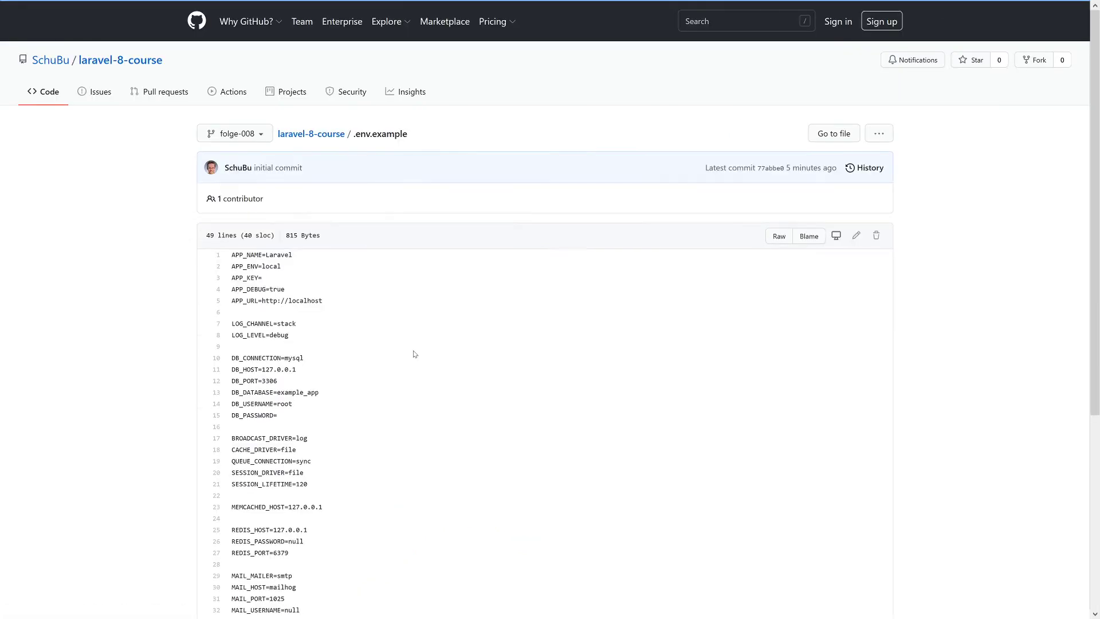
pyautogui.scroll(-5, 401, 344)
pyautogui.scroll(5, 458, 411)
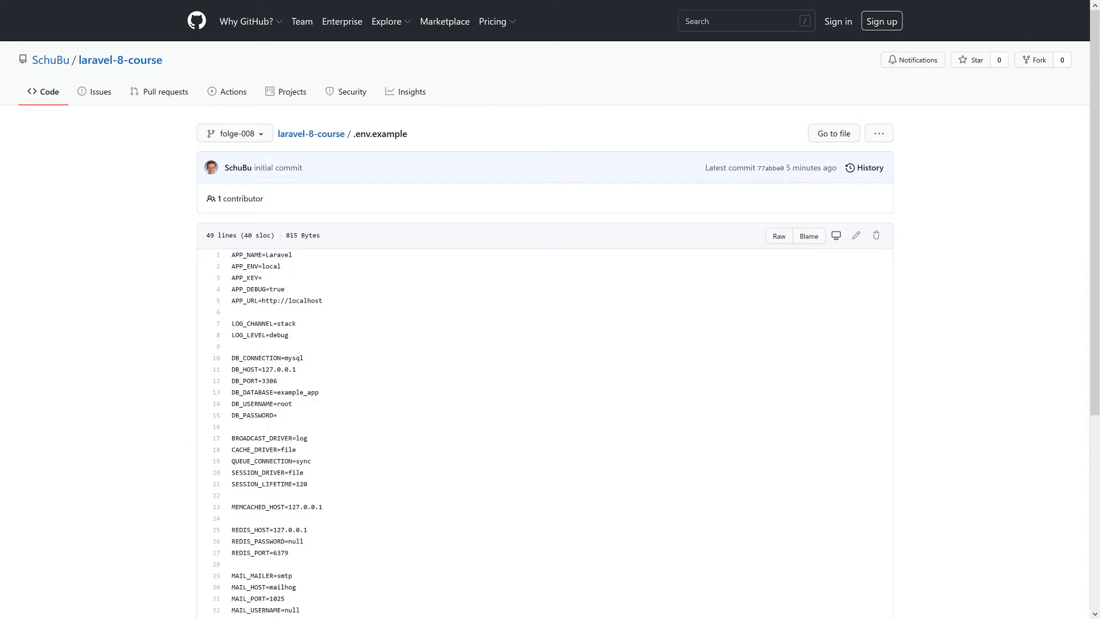
pyautogui.moveTo(231, 277); pyautogui.dragTo(259, 277)
# - Switch to the ALL-INKL KAS account creation form and set the subdomain's webspace path to /laravel-8-tutorial/public
pyautogui.hotkey('alt', 'Tab')
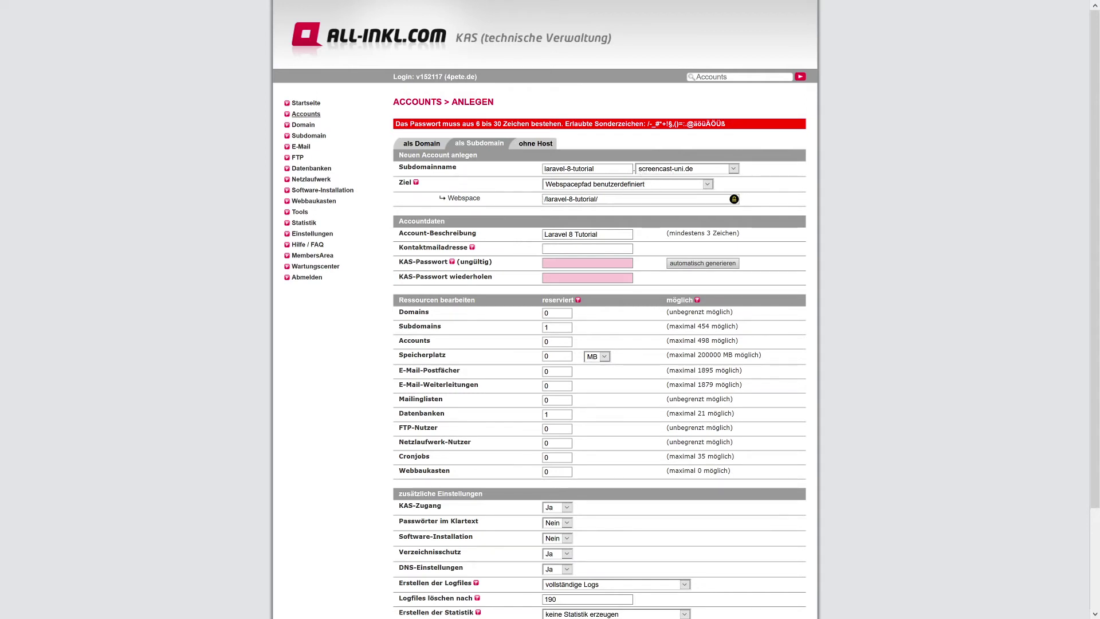
pyautogui.click(546, 198)
pyautogui.write('public')
pyautogui.hotkey('ctrl', 'shift', 'Left')
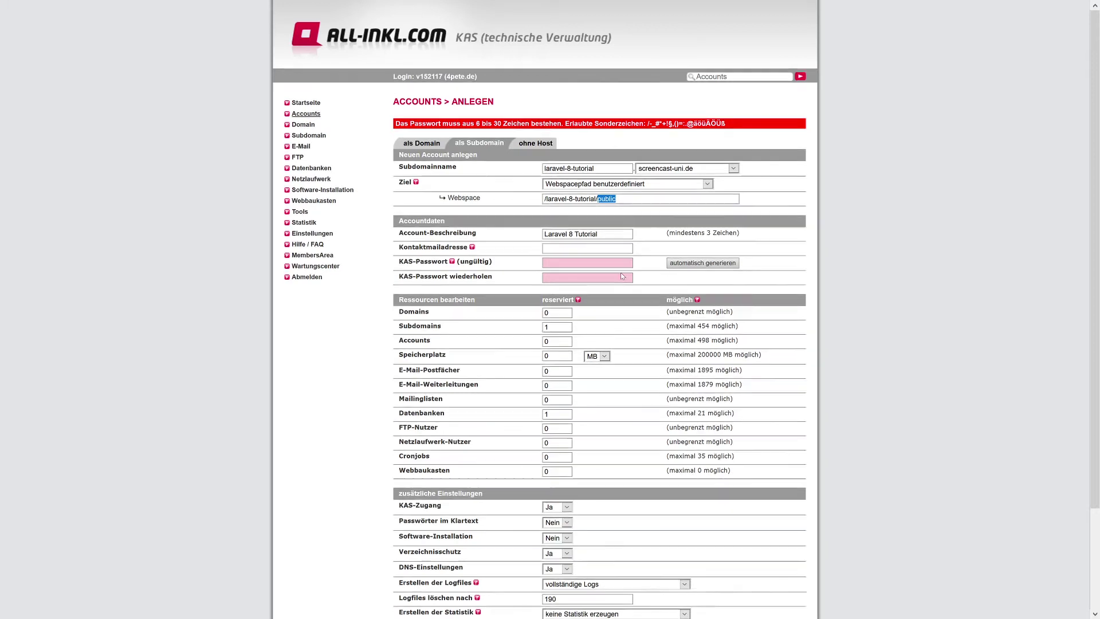
pyautogui.scroll(-1, 620, 272)
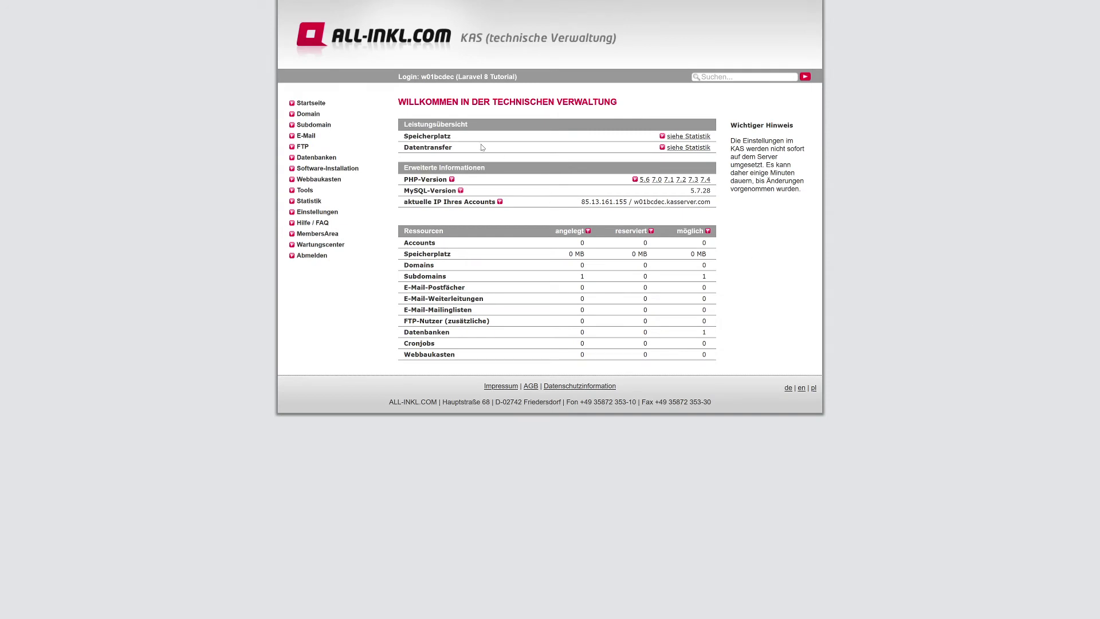
# - Accept the disclaimer and obtain a Let's Encrypt SSL certificate for laravel-8-tutorial.screencast-uni.de, and return to the subdomain overview
pyautogui.click(314, 125)
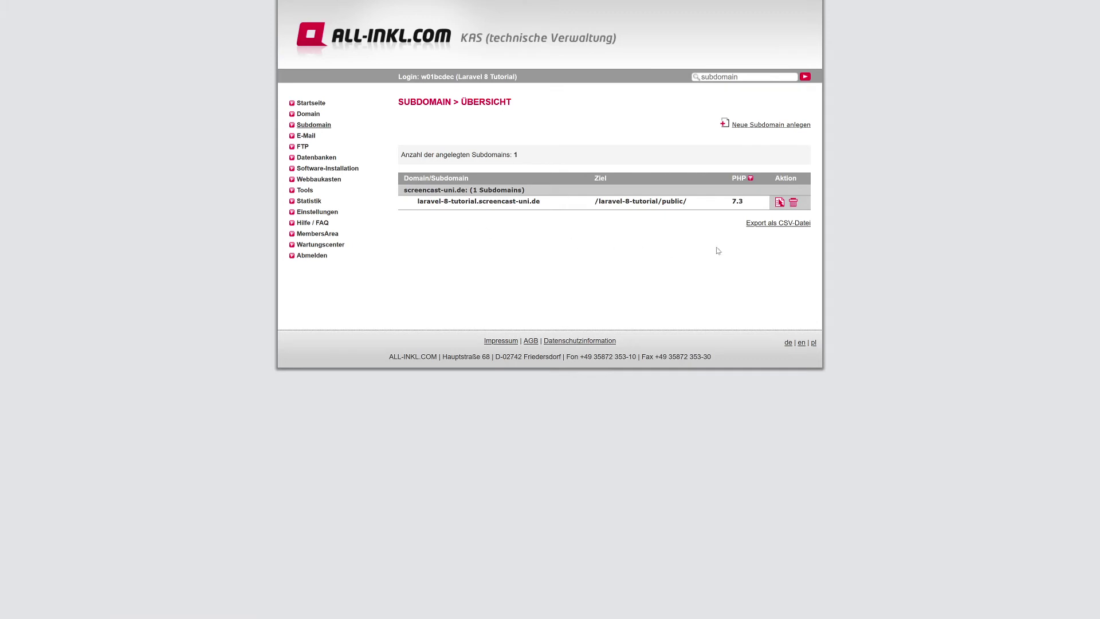
pyautogui.click(778, 203)
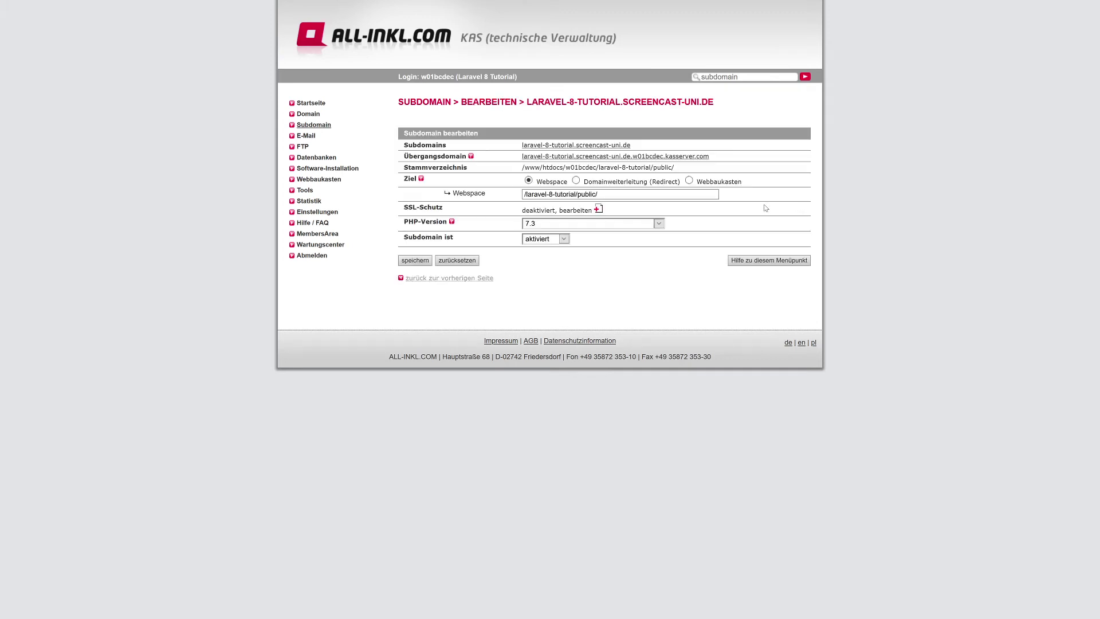
pyautogui.click(597, 210)
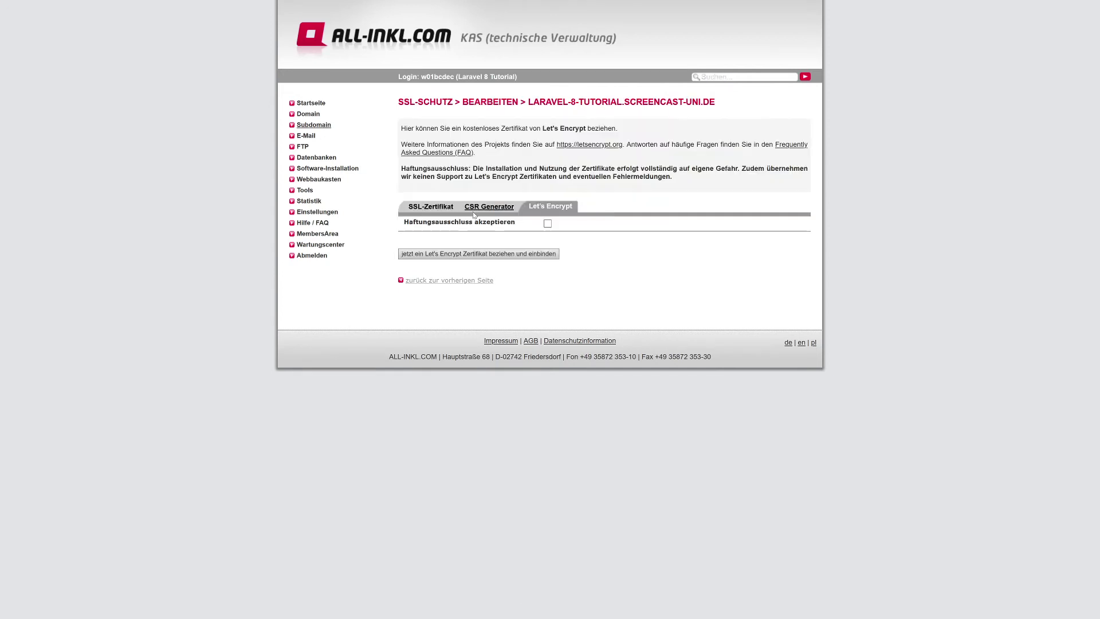
pyautogui.click(430, 207)
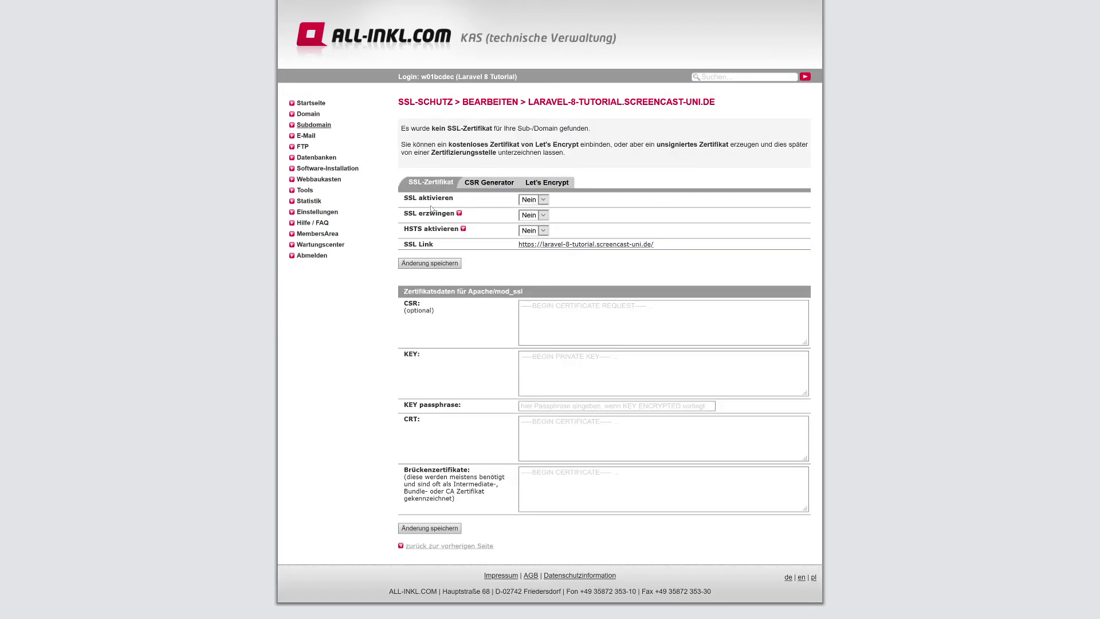
pyautogui.click(546, 183)
pyautogui.click(547, 223)
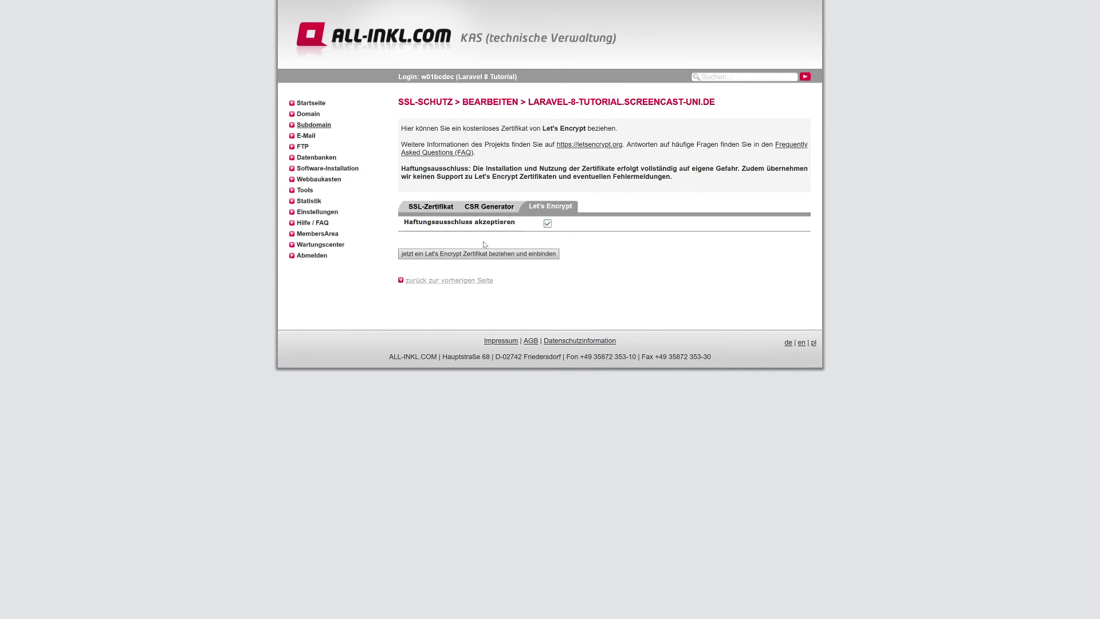
pyautogui.click(430, 256)
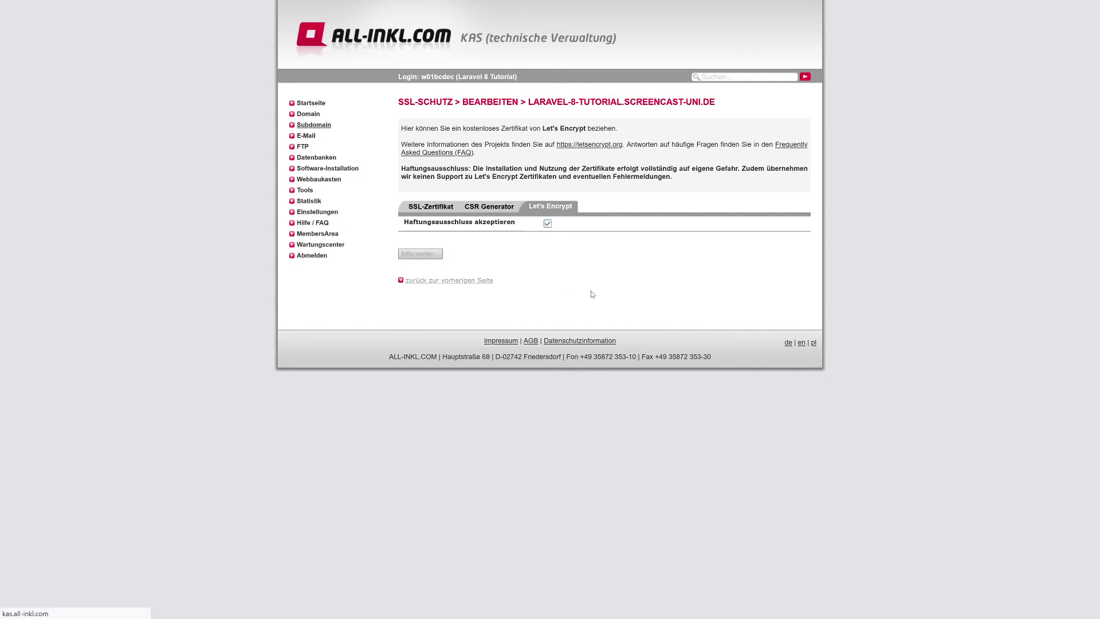
pyautogui.click(316, 126)
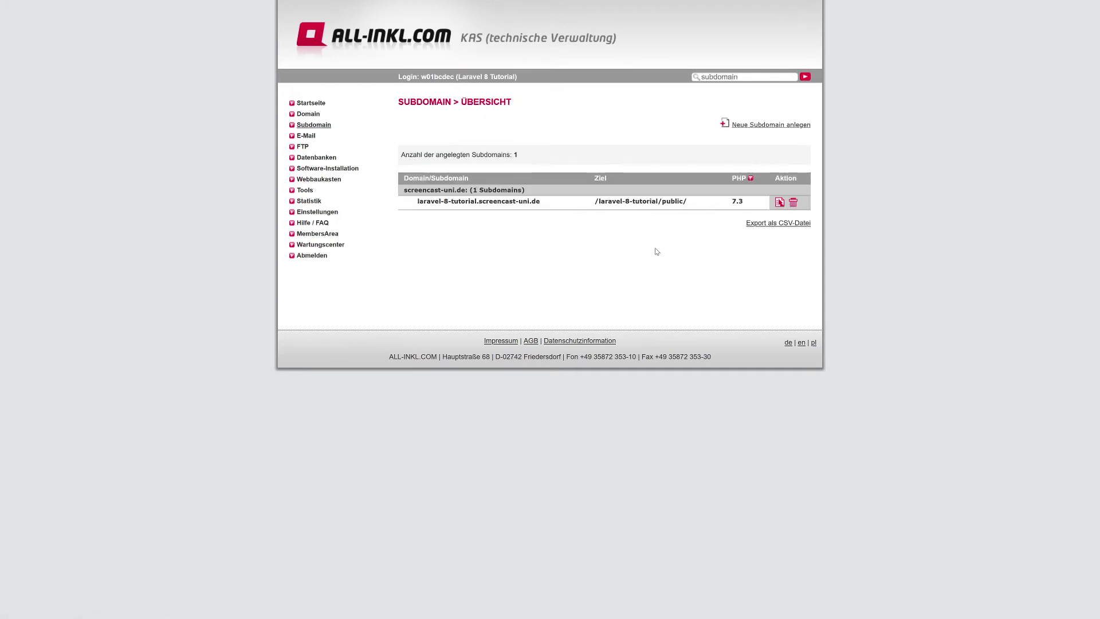
# - Create a database described as laravel-8-tutorial.screencast-uni.de with an automatically generated password and local-only access, closing the password manager prompt
pyautogui.click(310, 158)
pyautogui.click(753, 126)
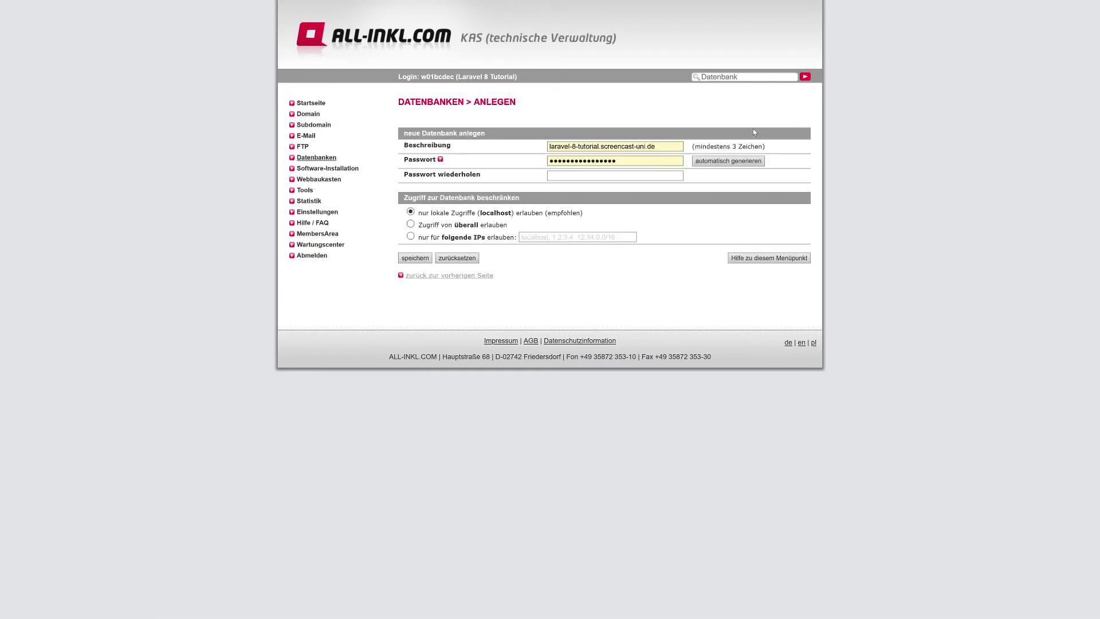
pyautogui.click(741, 164)
pyautogui.click(741, 164)
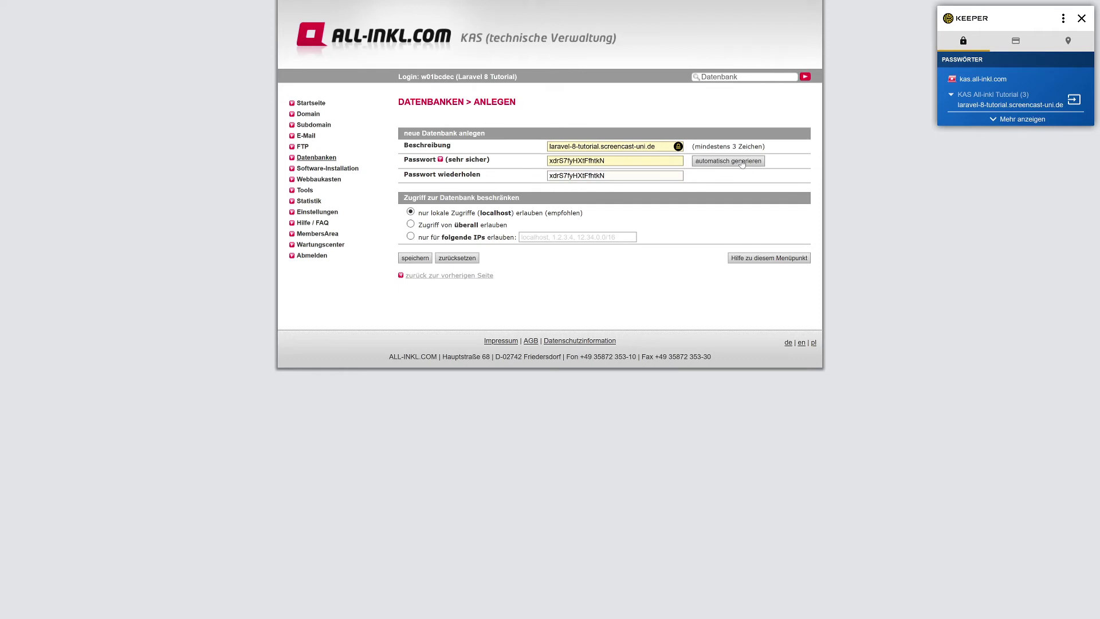
pyautogui.click(741, 164)
pyautogui.click(741, 164)
pyautogui.click(741, 164)
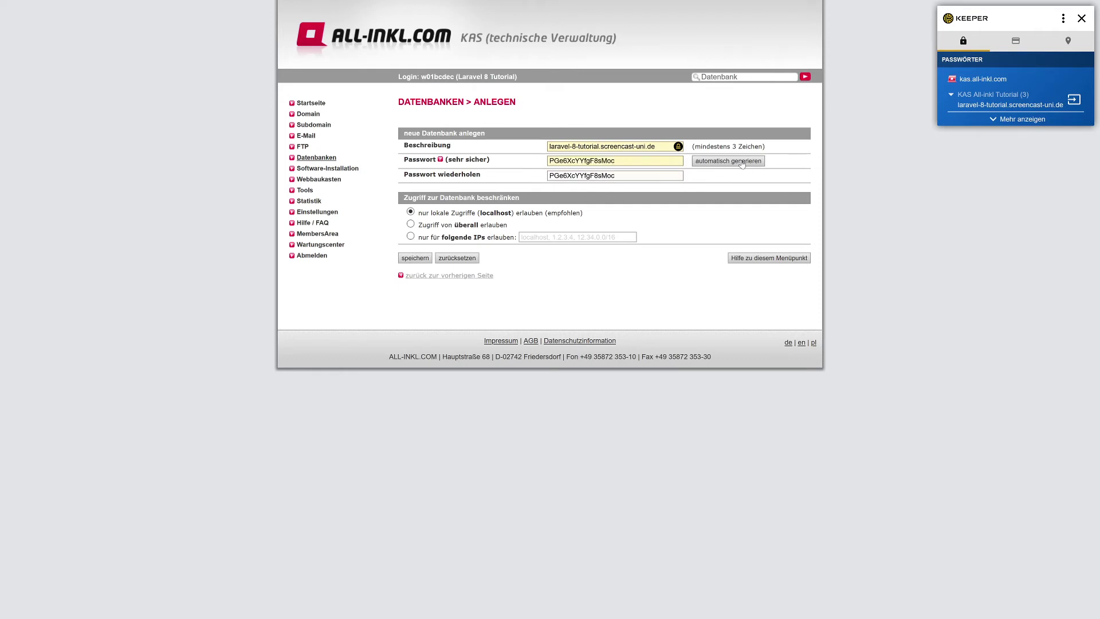
pyautogui.click(741, 164)
pyautogui.click(741, 164)
pyautogui.click(741, 163)
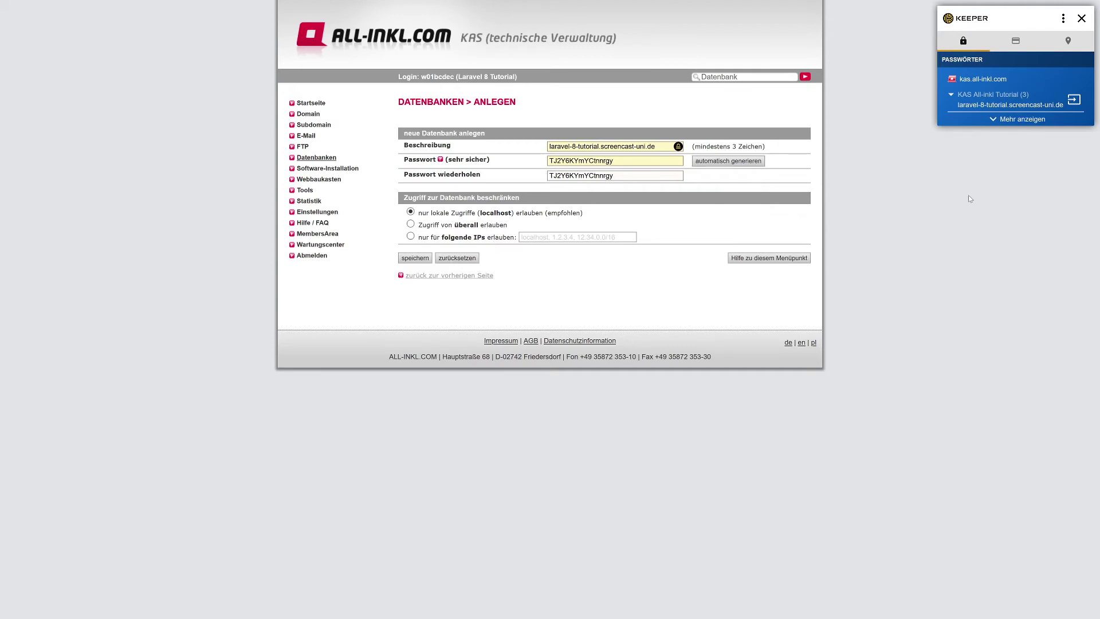
pyautogui.click(1081, 19)
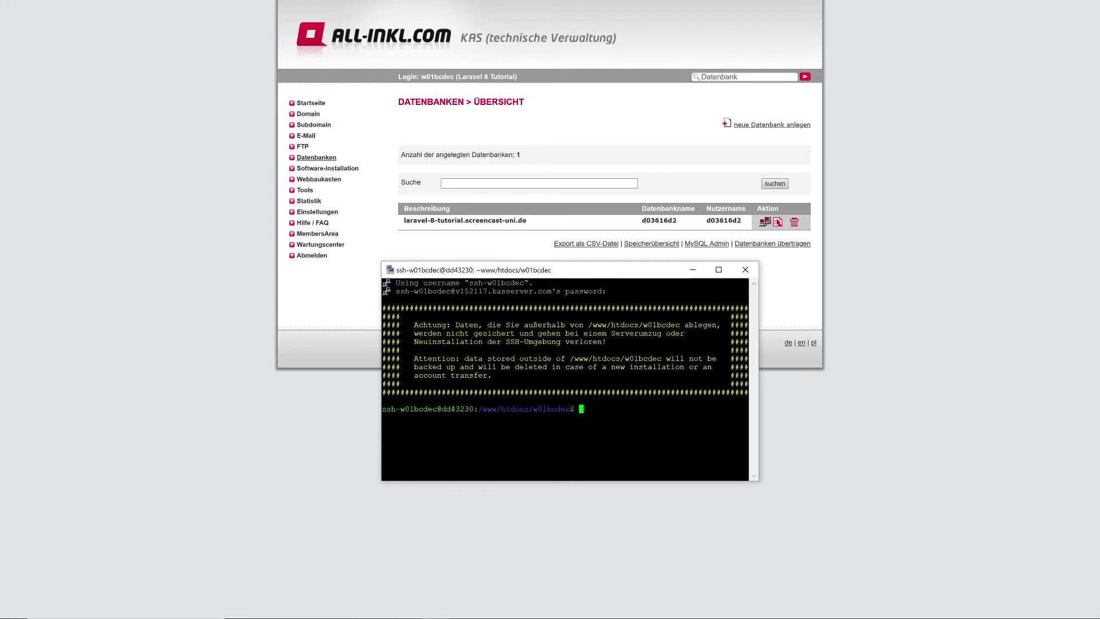
# - In the SSH terminal, list the account directory with ll and change into the laravel-8-tutorial folder
pyautogui.write('ll')
pyautogui.press('Return')
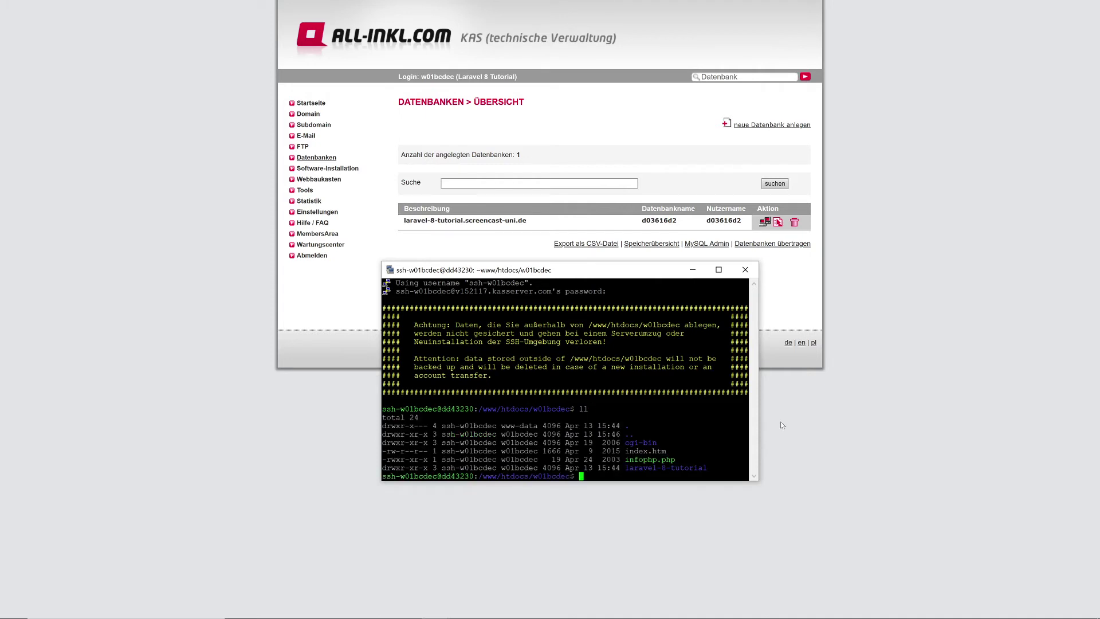
pyautogui.write('cd la')
pyautogui.press('Tab')
pyautogui.press('Return')
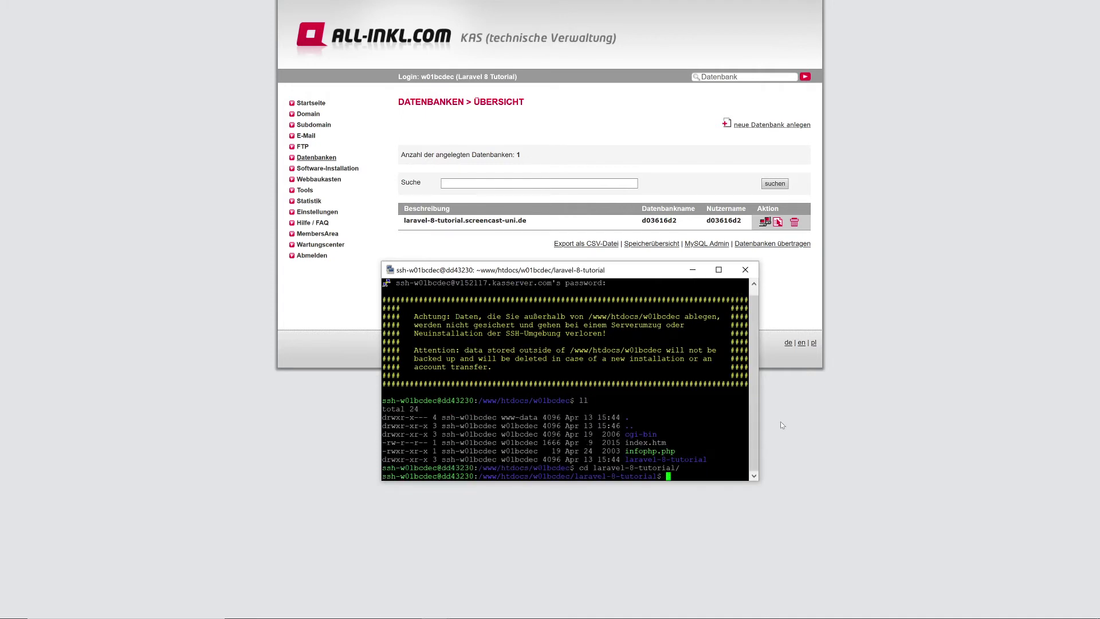
# - List the contents of the laravel-8-tutorial folder with ll and return to the parent directory
pyautogui.write('ll')
pyautogui.press('Return')
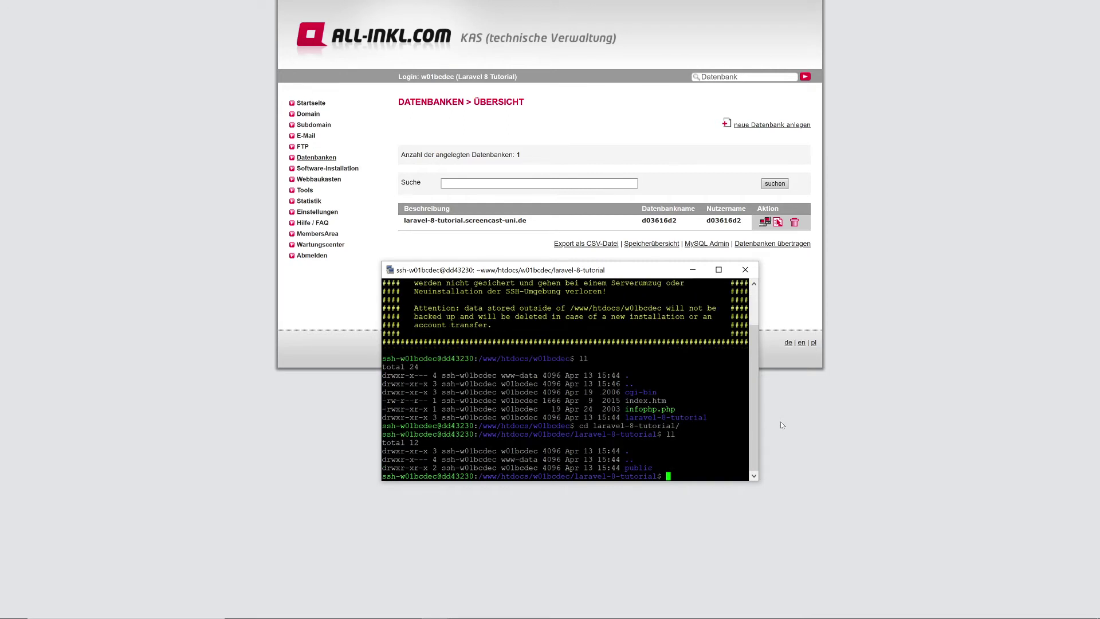
pyautogui.write('cd ..')
pyautogui.press('Return')
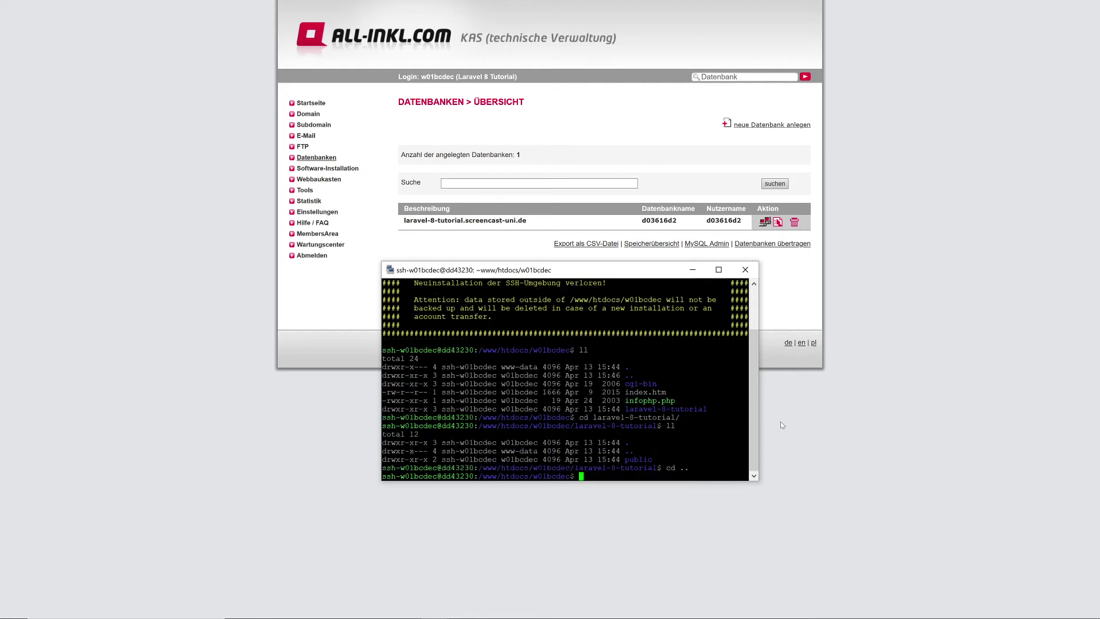
# - Delete the laravel-8-tutorial directory recursively with rm -R and list the account directory to check the removal
pyautogui.write('cd')
pyautogui.press('BackSpace')
pyautogui.press('BackSpace')
pyautogui.press('BackSpace')
pyautogui.write('rm -R laravel-8-tutorial/')
pyautogui.press('Return')
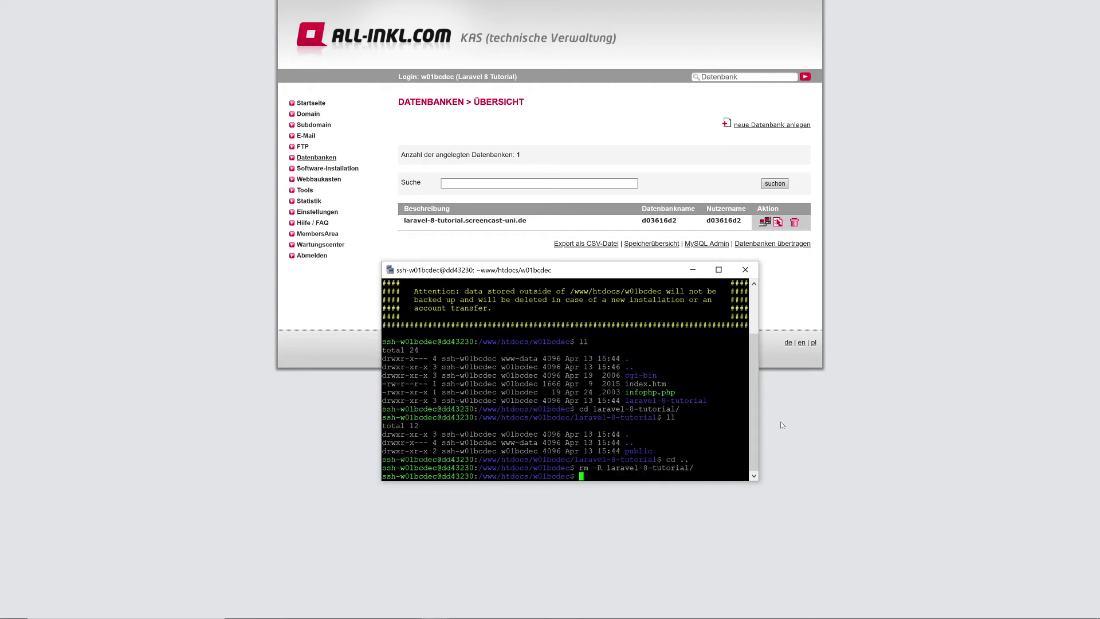
pyautogui.write('ll')
pyautogui.press('Return')
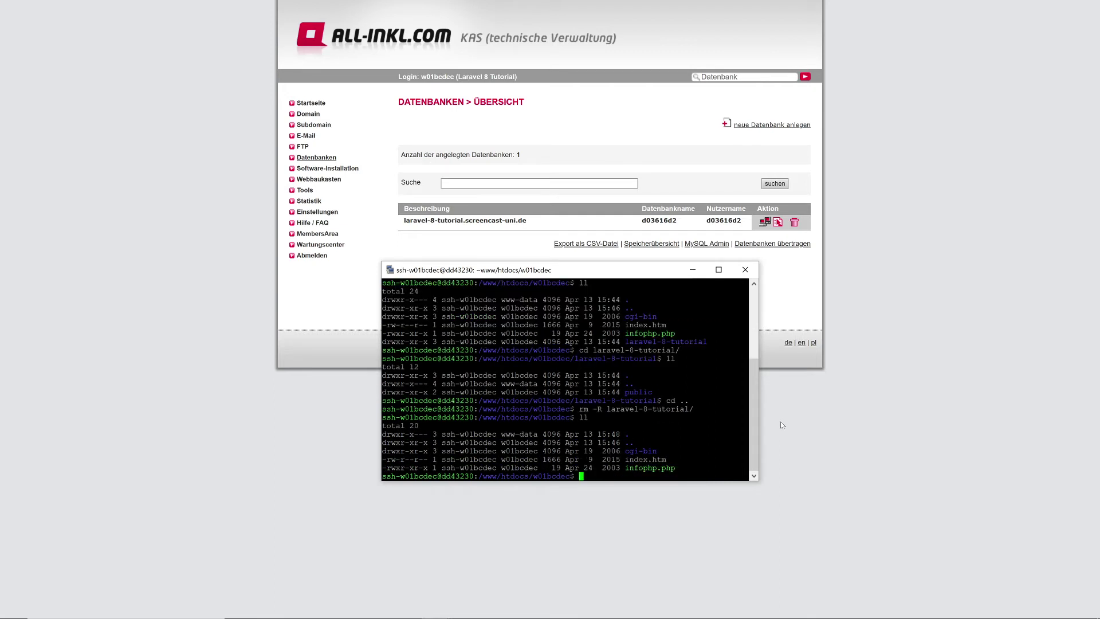
# - Run git to check that it is available on the server, and enlarge the terminal window
pyautogui.write('git')
pyautogui.press('Return')
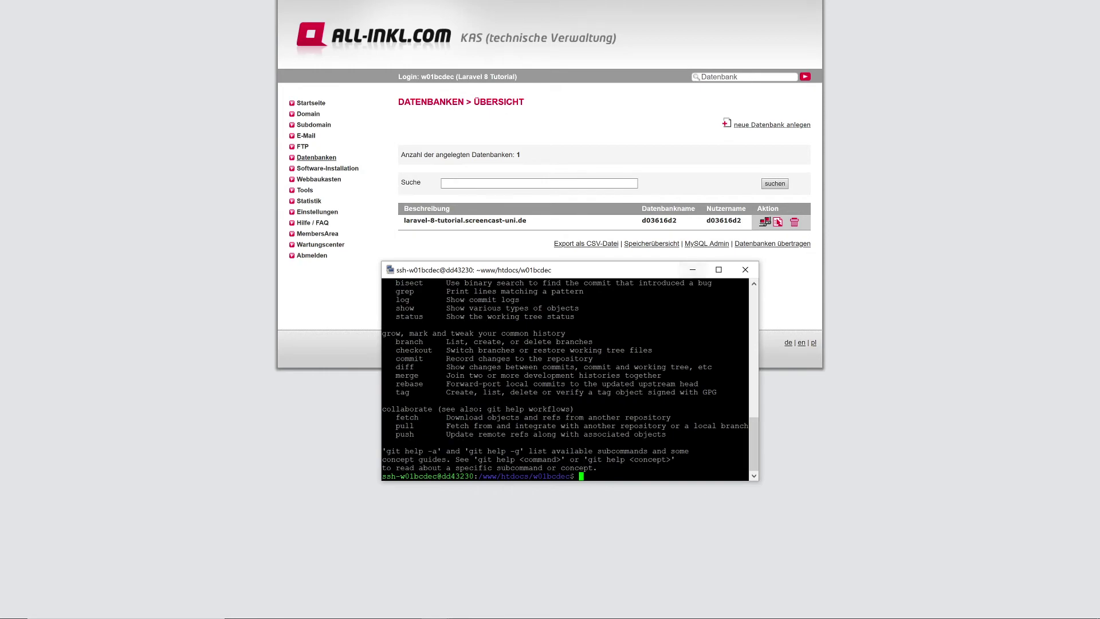
pyautogui.moveTo(537, 262); pyautogui.dragTo(537, 127)
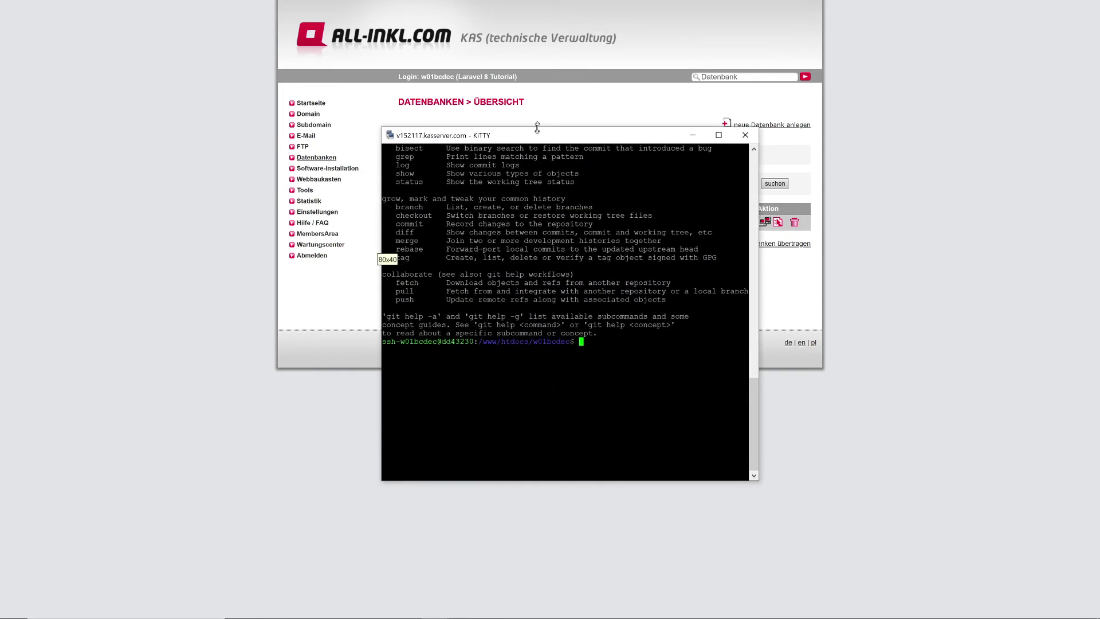
pyautogui.moveTo(381, 163); pyautogui.dragTo(248, 164)
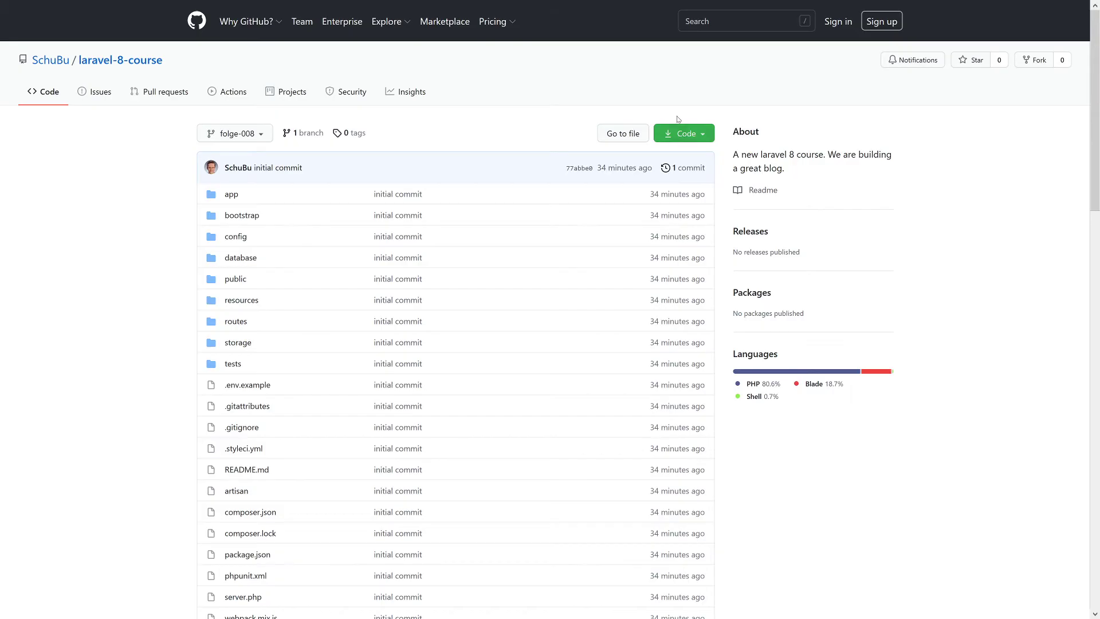
# - Copy the laravel-8-course repository's HTTPS clone URL from GitHub and clone it in the SSH terminal into the folder laravel-8-tutorial
pyautogui.click(702, 133)
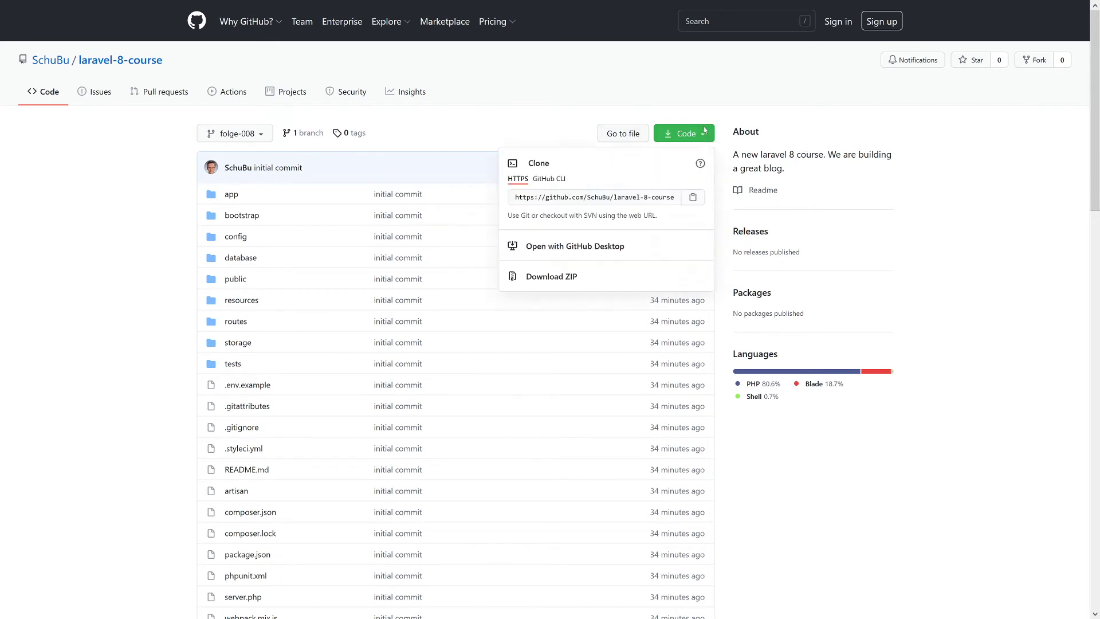
pyautogui.click(693, 199)
pyautogui.hotkey('alt', 'Tab')
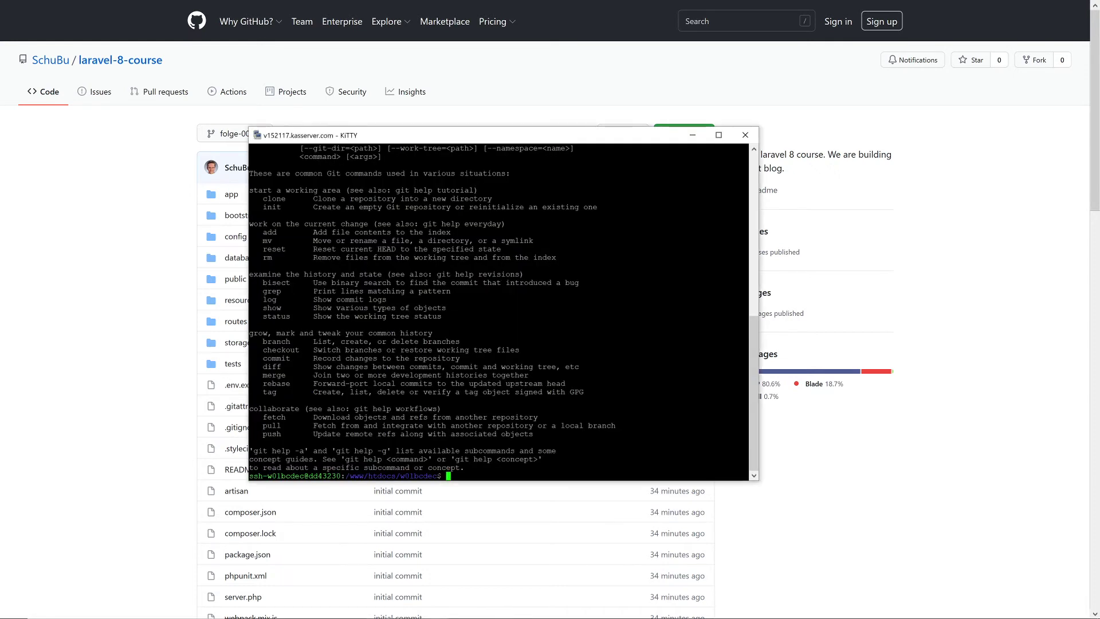
pyautogui.write('git clone')
pyautogui.press('shift+Insert')
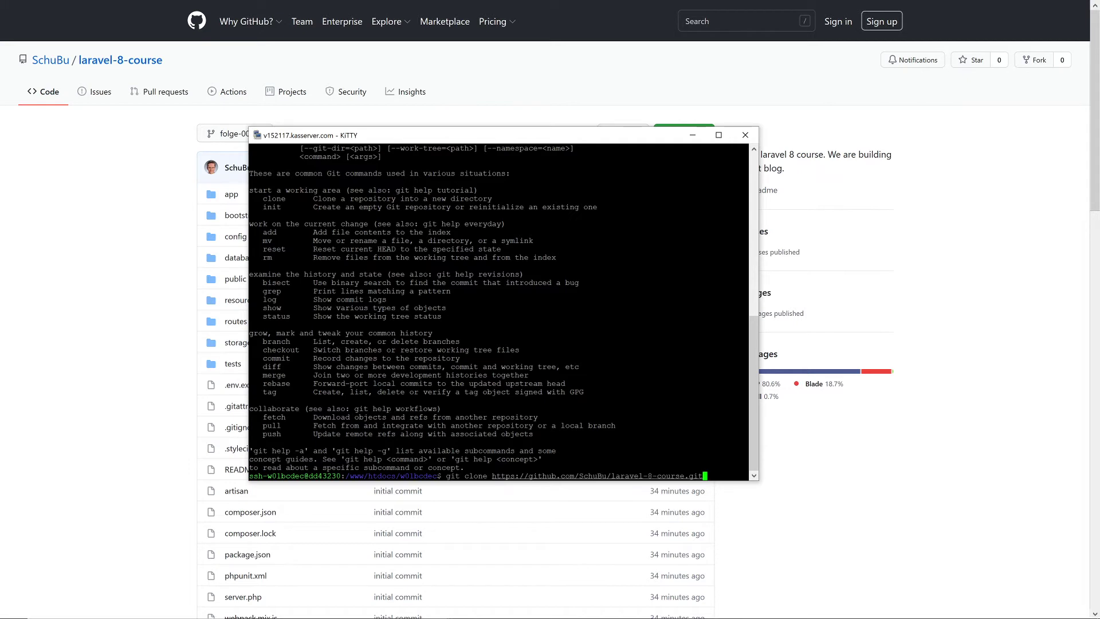
pyautogui.write('laravel-8')
pyautogui.write('-tutorial')
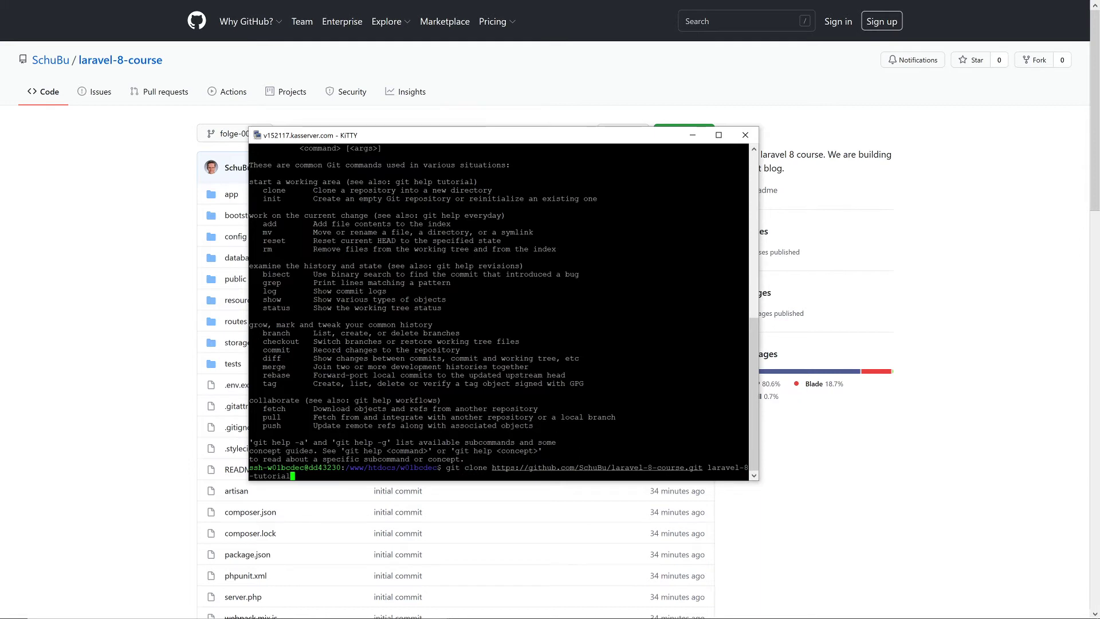
pyautogui.press('Return')
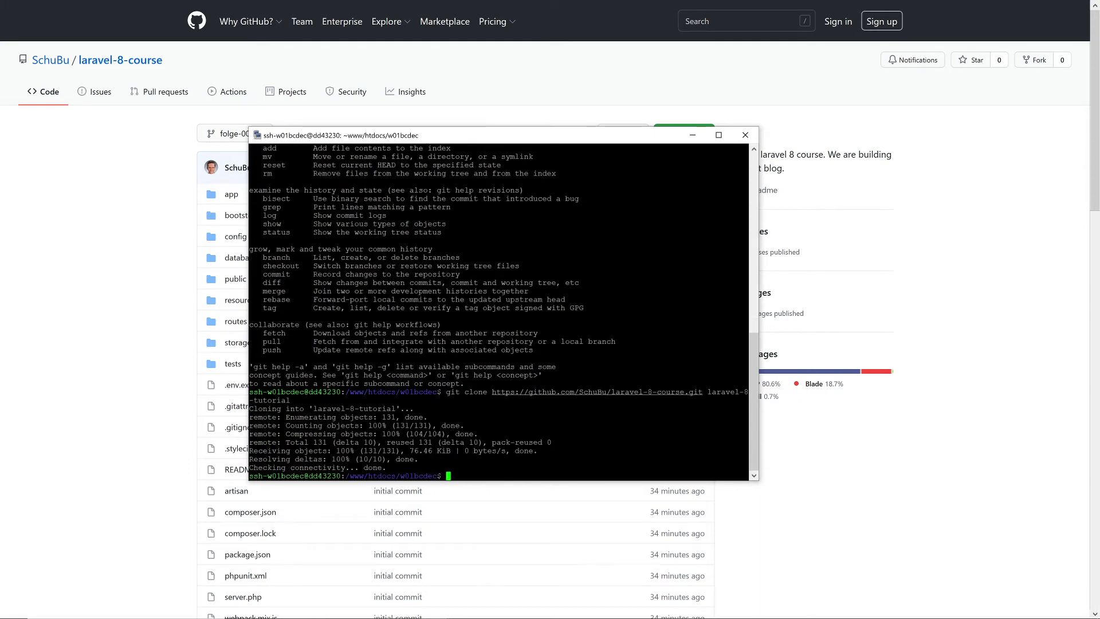
# - List the account directory, change into the cloned laravel-8-tutorial folder and list its files
pyautogui.write('ll')
pyautogui.press('Return')
pyautogui.write('cd ')
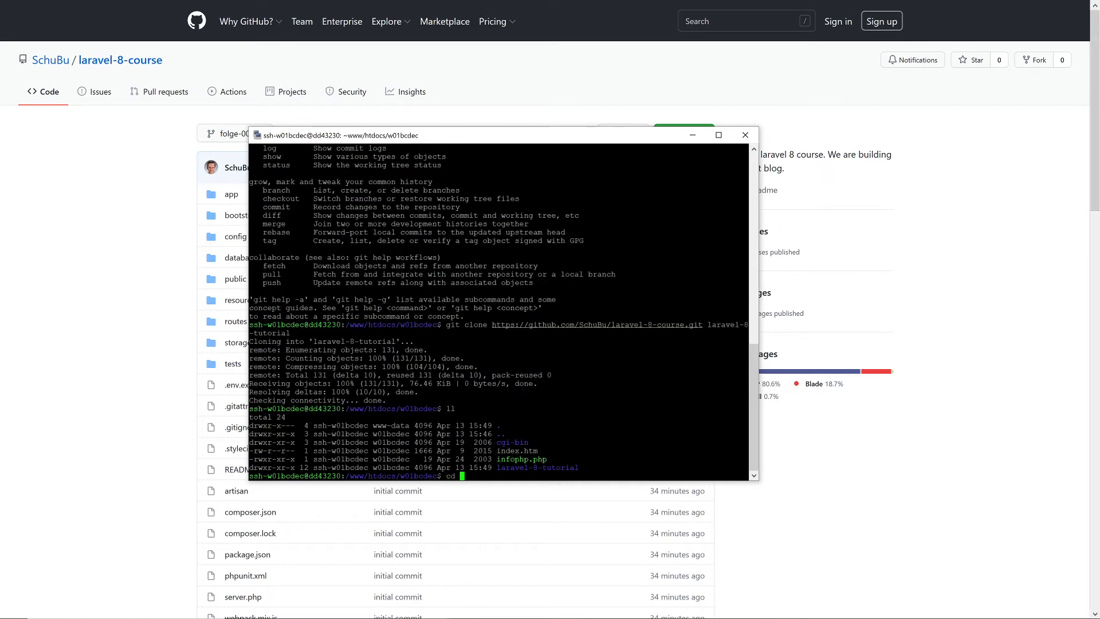
pyautogui.write('lara')
pyautogui.press('Tab')
pyautogui.press('Return')
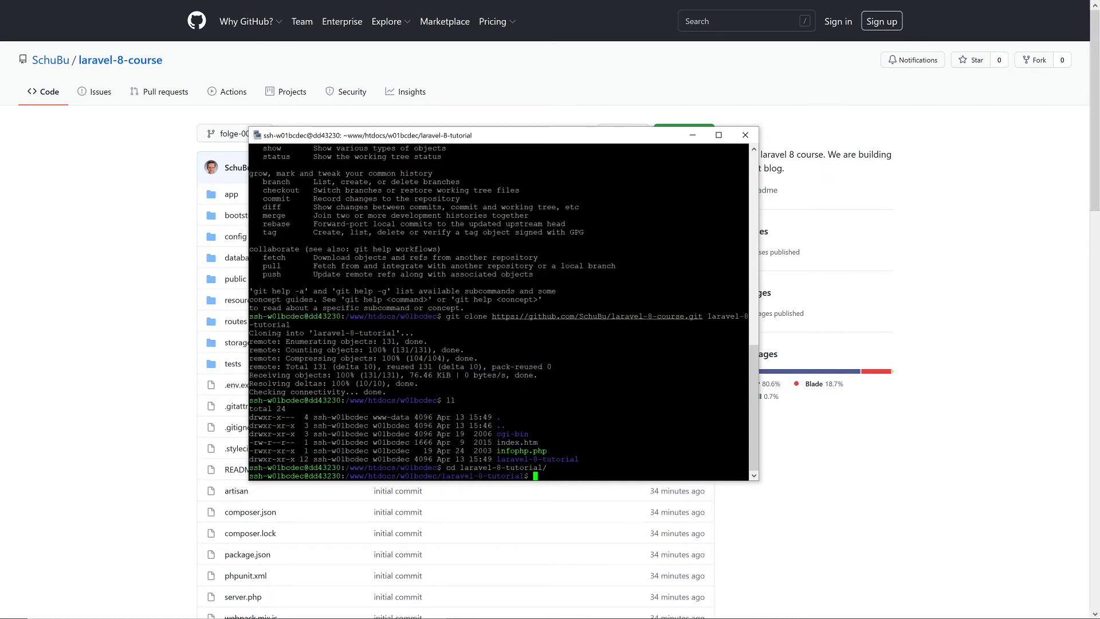
pyautogui.write('ll')
pyautogui.press('Return')
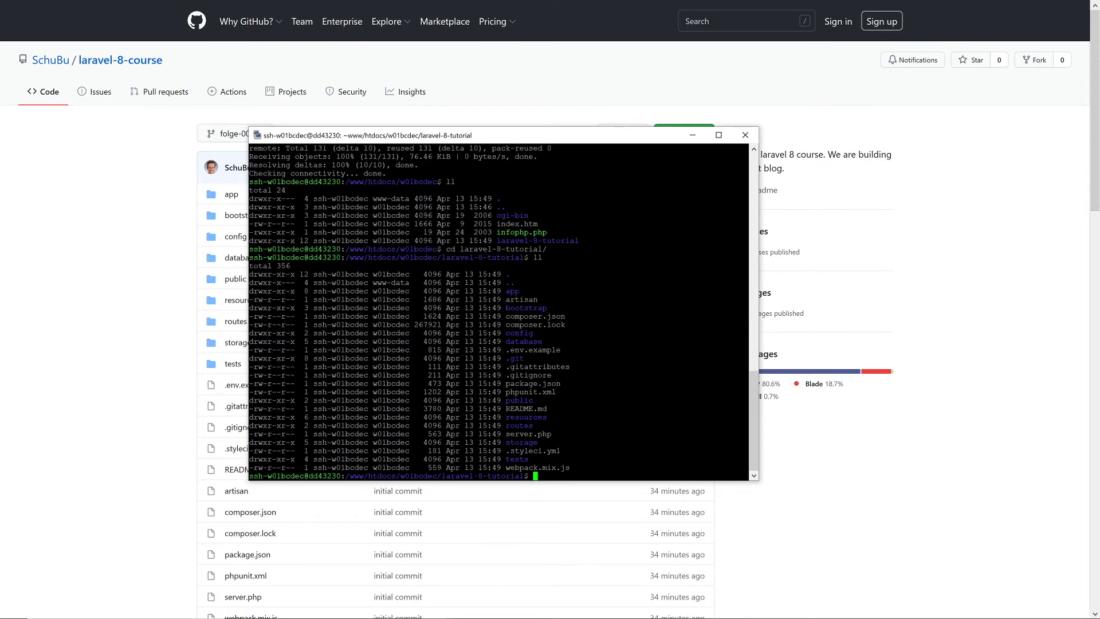
pyautogui.write('php artisan')
pyautogui.press('BackSpace')
pyautogui.press('BackSpace')
pyautogui.press('BackSpace')
pyautogui.press('BackSpace')
pyautogui.press('BackSpace')
pyautogui.press('BackSpace')
pyautogui.press('BackSpace')
pyautogui.press('BackSpace')
pyautogui.press('BackSpace')
pyautogui.press('BackSpace')
pyautogui.press('BackSpace')
pyautogui.press('BackSpace')
# - Rename .env.example to .env with mv and open the renamed file in mcedit
pyautogui.write('mv .env.example .env')
pyautogui.press('Return')
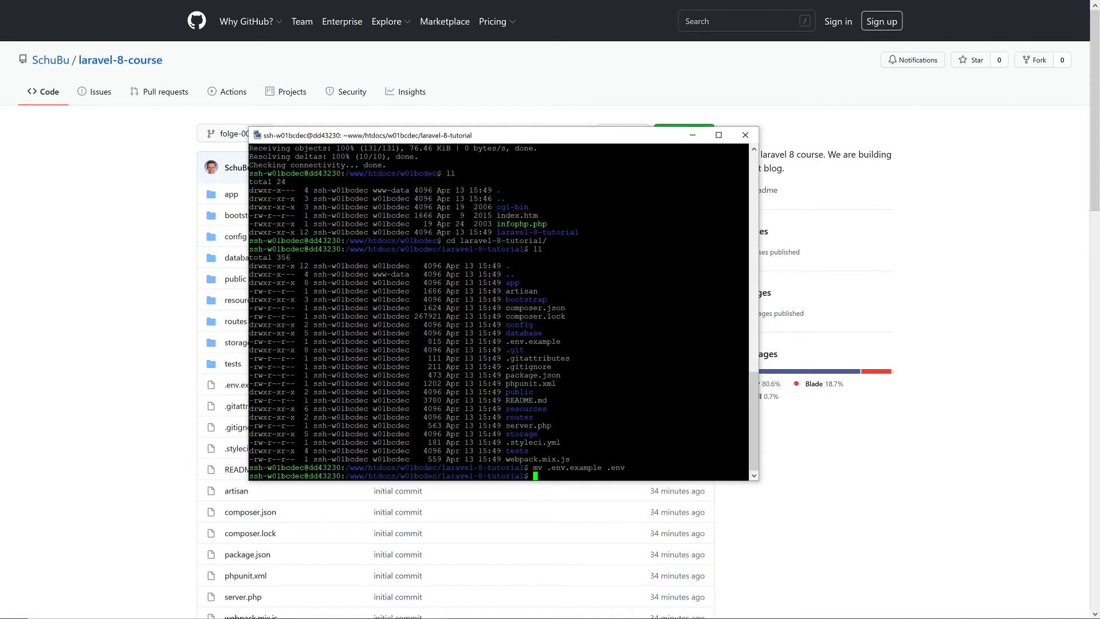
pyautogui.write('mcedit .env')
pyautogui.press('Return')
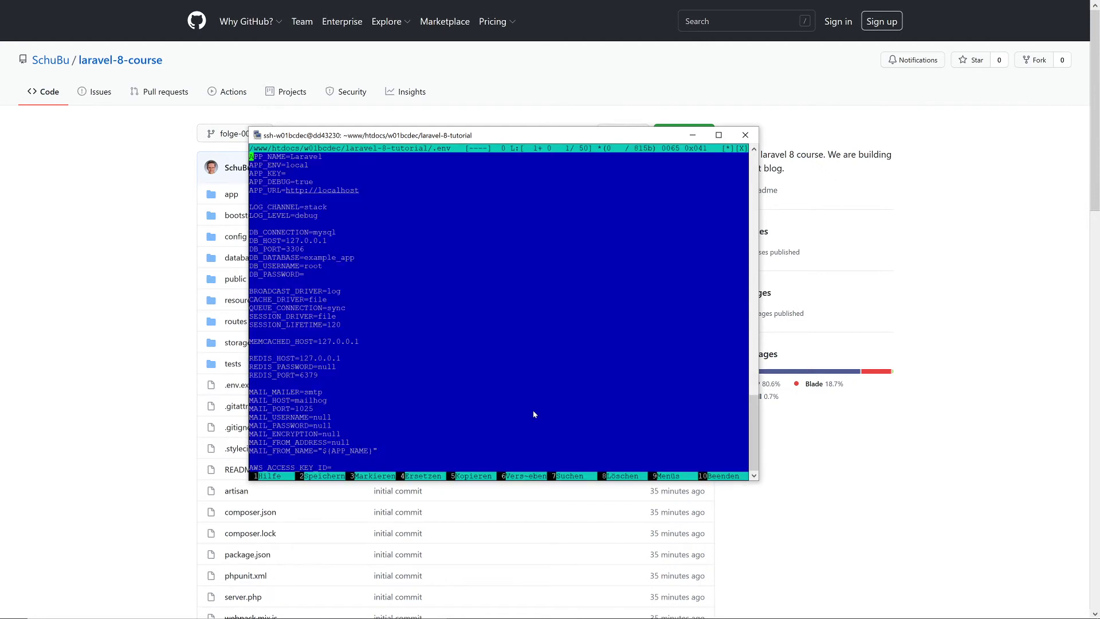
# - Set APP_ENV to production in the .env file
pyautogui.click(315, 166)
pyautogui.press('Down')
pyautogui.press('Down')
pyautogui.press('Up')
pyautogui.press('Up')
pyautogui.press('BackSpace')
pyautogui.press('BackSpace')
pyautogui.press('BackSpace')
pyautogui.press('BackSpace')
pyautogui.press('BackSpace')
pyautogui.write('production')
# - Set APP_DEBUG to false in the .env file
pyautogui.press('Down')
pyautogui.press('Down')
pyautogui.press('Left')
pyautogui.press('BackSpace')
pyautogui.press('BackSpace')
pyautogui.press('BackSpace')
pyautogui.press('Delete')
pyautogui.write('false')
# - Extend APP_NAME with the word Tutorial and enclose the whole name in double quotes
pyautogui.press('Up')
pyautogui.press('Up')
pyautogui.press('Up')
pyautogui.press('End')
pyautogui.write('Tutorial"')
pyautogui.press('Home')
pyautogui.press('Right')
pyautogui.press('Right')
pyautogui.press('Right')
pyautogui.press('Right')
pyautogui.press('Right')
pyautogui.press('Right')
pyautogui.press('Right')
pyautogui.press('Right')
pyautogui.press('Right')
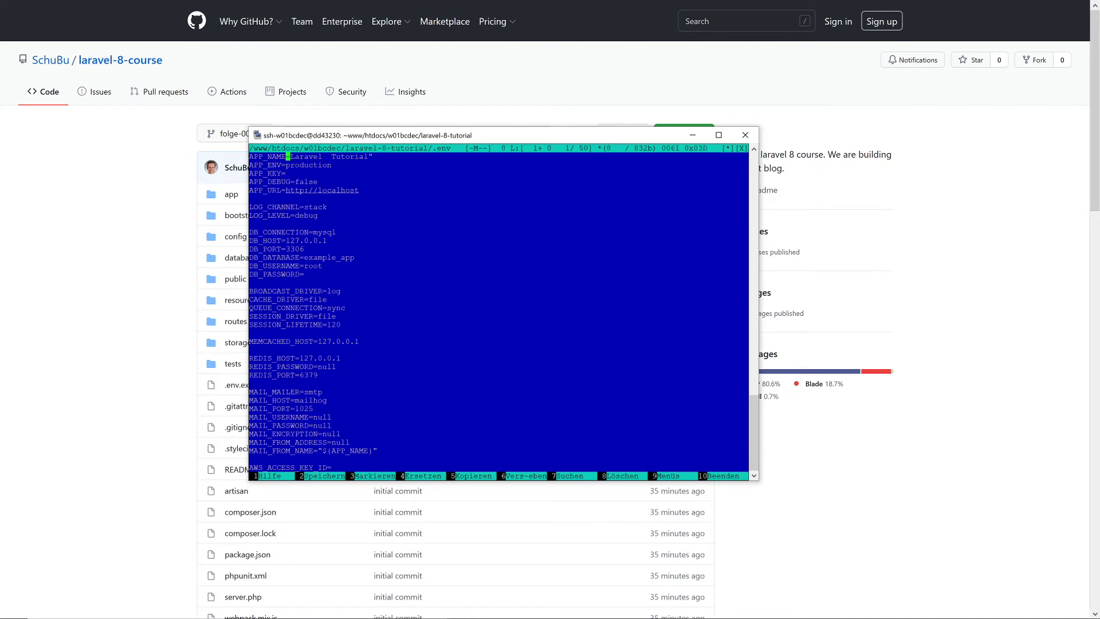
pyautogui.write('"')
pyautogui.click(383, 191)
pyautogui.press('Left')
pyautogui.press('Left')
pyautogui.press('Left')
pyautogui.press('Left')
pyautogui.press('Left')
pyautogui.press('Left')
pyautogui.press('Left')
pyautogui.press('Left')
pyautogui.press('Left')
pyautogui.press('Left')
pyautogui.press('Left')
pyautogui.press('Left')
pyautogui.write('s')
pyautogui.press('End')
pyautogui.press('BackSpace')
pyautogui.press('BackSpace')
pyautogui.press('BackSpace')
pyautogui.press('BackSpace')
pyautogui.press('BackSpace')
pyautogui.press('BackSpace')
pyautogui.press('BackSpace')
pyautogui.press('BackSpace')
pyautogui.press('BackSpace')
pyautogui.write('laravel-8-tut')
pyautogui.write('al.')
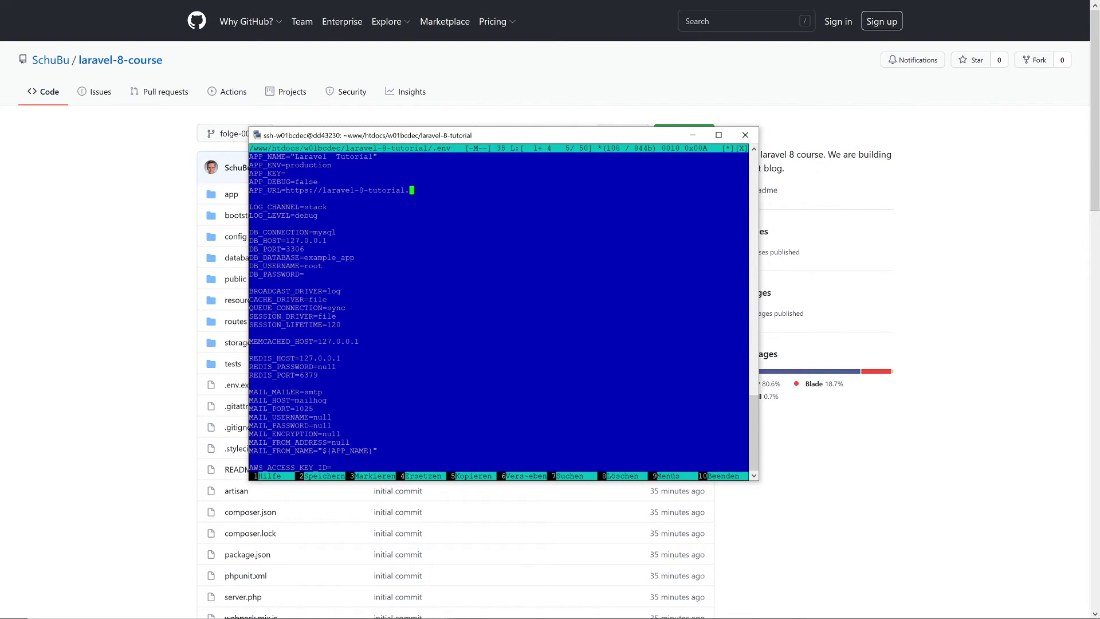
pyautogui.write('screencast-uni.de')
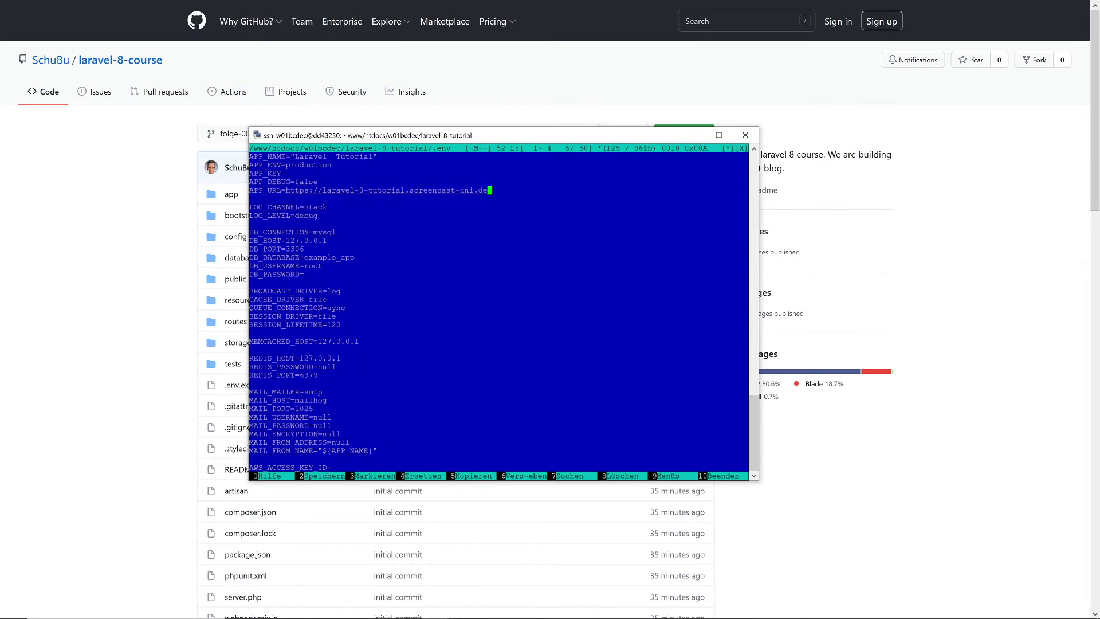
# - Look up the database name in the KAS database overview and set DB_DATABASE to d03616d2 in the .env file
pyautogui.press('Down')
pyautogui.press('Down')
pyautogui.press('Down')
pyautogui.press('Down')
pyautogui.press('Down')
pyautogui.press('Down')
pyautogui.press('Down')
pyautogui.press('Down')
pyautogui.click(450, 9)
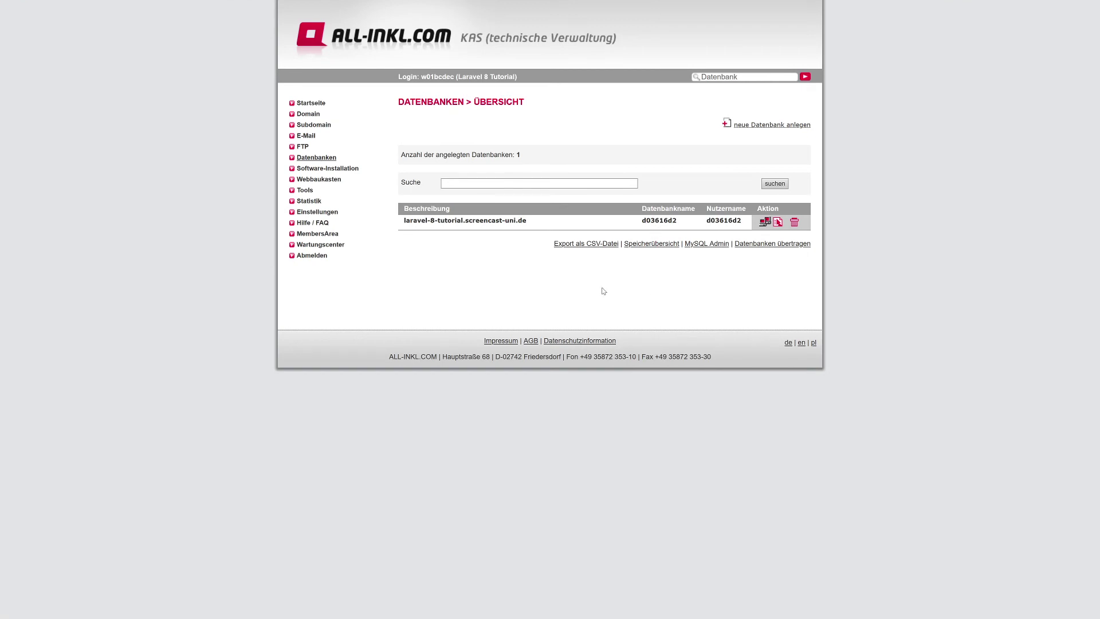
pyautogui.hotkey('alt', 'Tab')
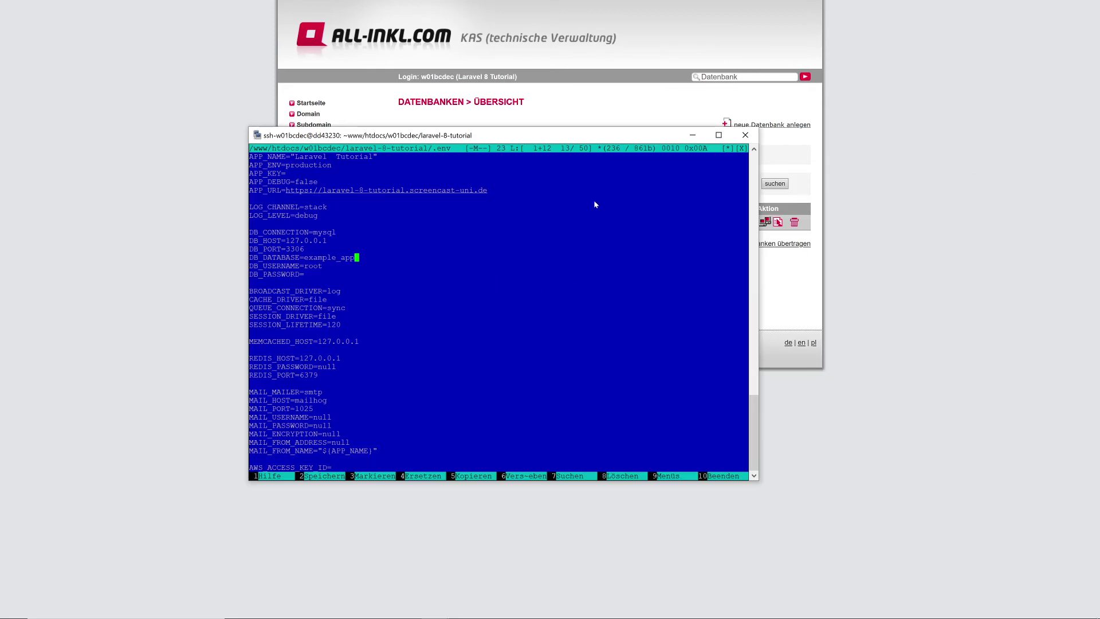
pyautogui.moveTo(570, 133); pyautogui.dragTo(630, 245)
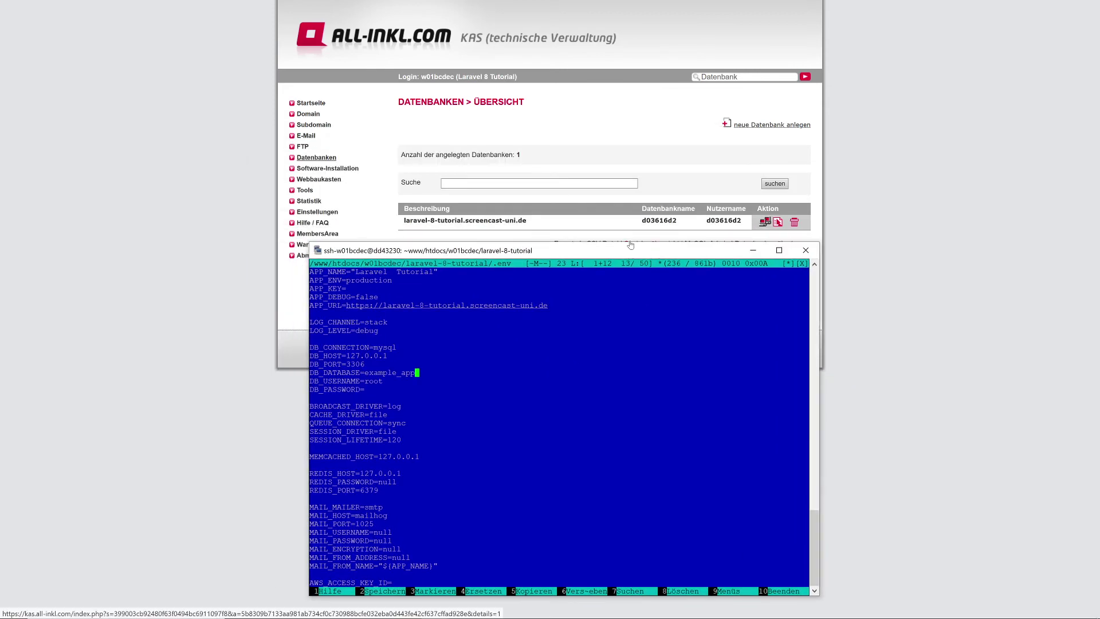
pyautogui.press('BackSpace')
pyautogui.press('BackSpace')
pyautogui.press('BackSpace')
pyautogui.press('BackSpace')
pyautogui.press('BackSpace')
pyautogui.press('BackSpace')
pyautogui.press('BackSpace')
pyautogui.press('BackSpace')
pyautogui.press('BackSpace')
pyautogui.press('BackSpace')
pyautogui.press('BackSpace')
pyautogui.write('d03616d2')
pyautogui.press('Down')
pyautogui.press('BackSpace')
pyautogui.press('BackSpace')
pyautogui.press('BackSpace')
pyautogui.press('BackSpace')
pyautogui.write('d03616d2')
pyautogui.press('F10')
pyautogui.press('Left')
pyautogui.press('Left')
pyautogui.press('Return')
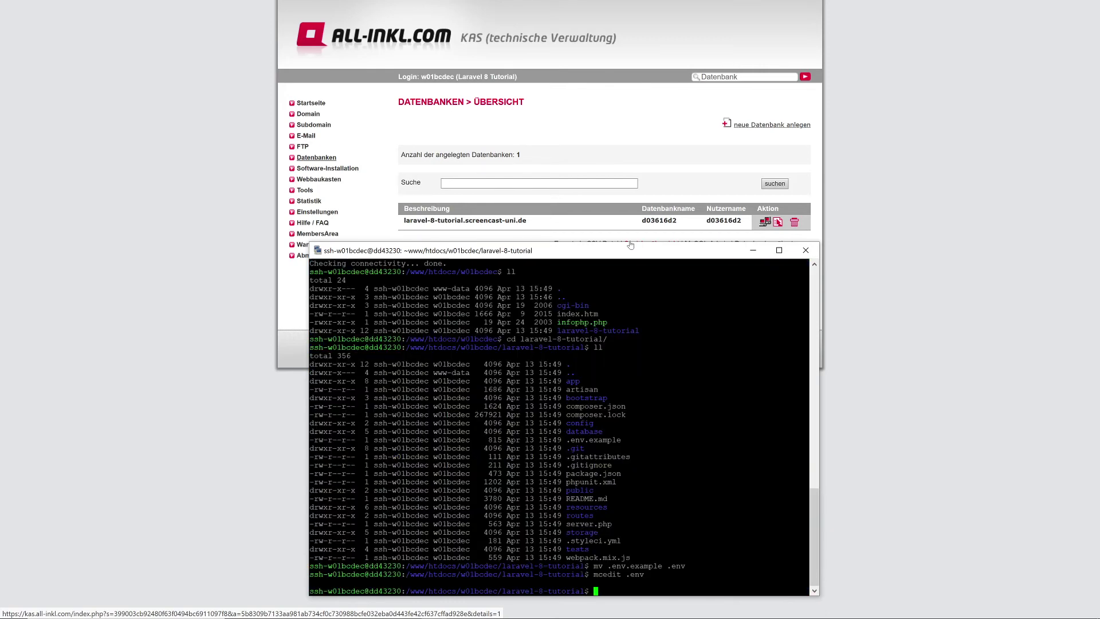
# - Try to generate the application key with php artisan key:generate, and run php artisan to test the command
pyautogui.write('php artisan key:generate')
pyautogui.press('Return')
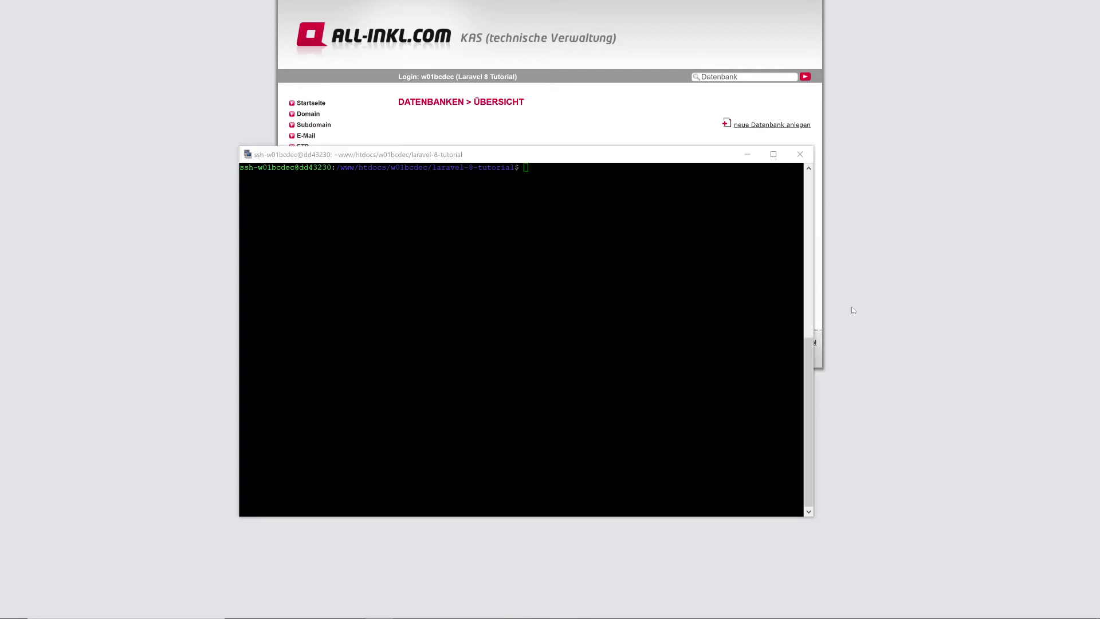
pyautogui.write('php ar')
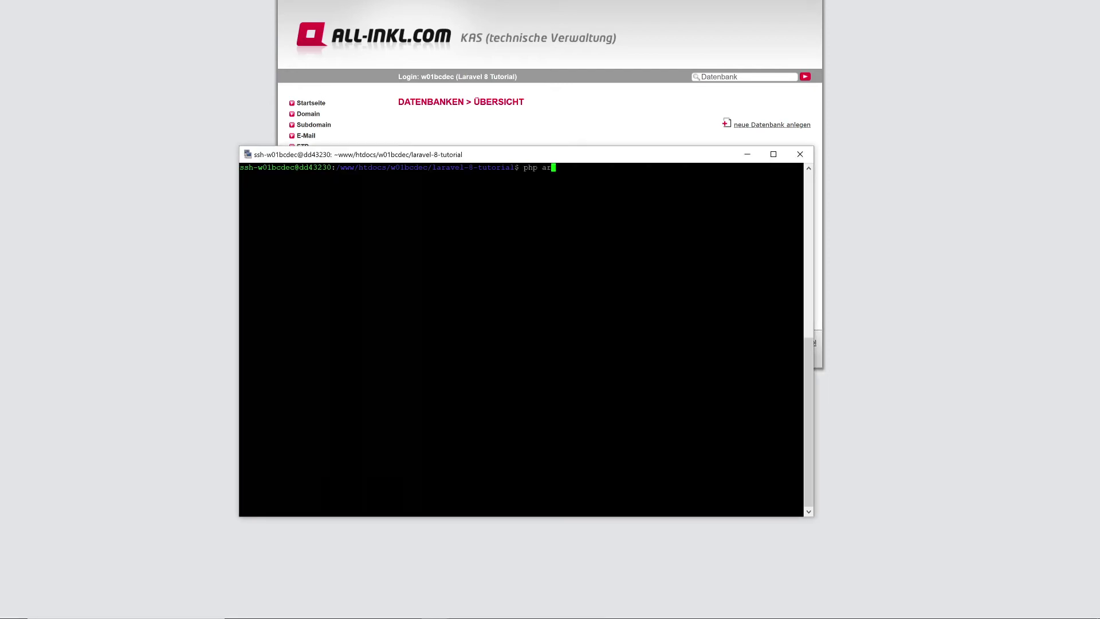
pyautogui.write('tisan')
pyautogui.press('Return')
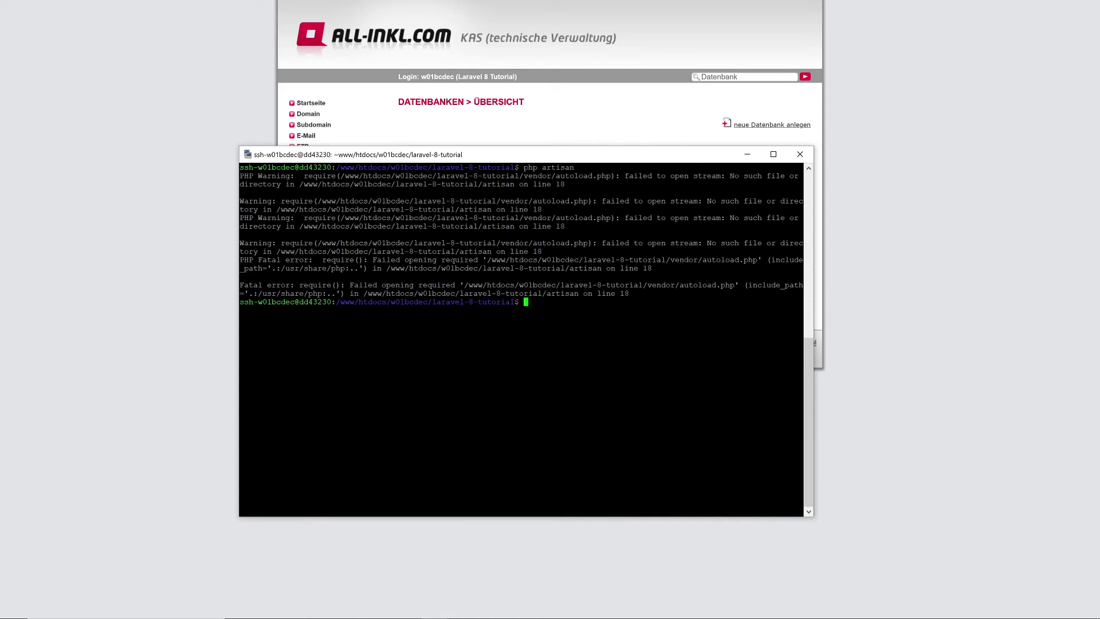
# - List the project folder's files and try to install the dependencies with composer install
pyautogui.write('ll')
pyautogui.press('Return')
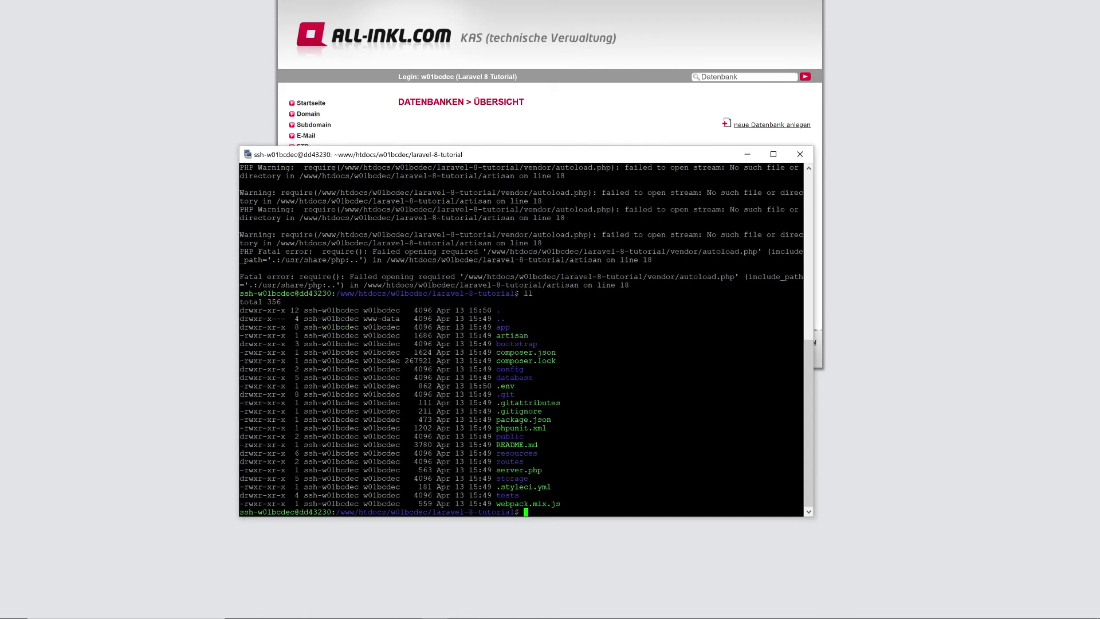
pyautogui.write('composer install')
pyautogui.press('Return')
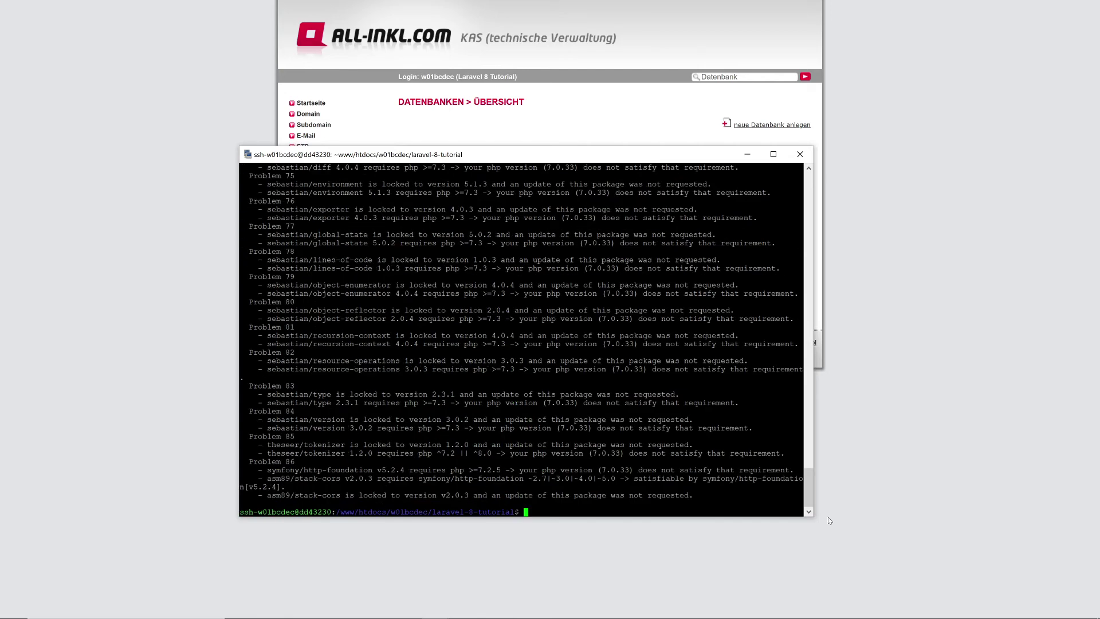
# - Check the PHP version with php -v and point /usr/bin/php to /usr/bin/php74 using ln -sfv
pyautogui.write('php -v')
pyautogui.press('Return')
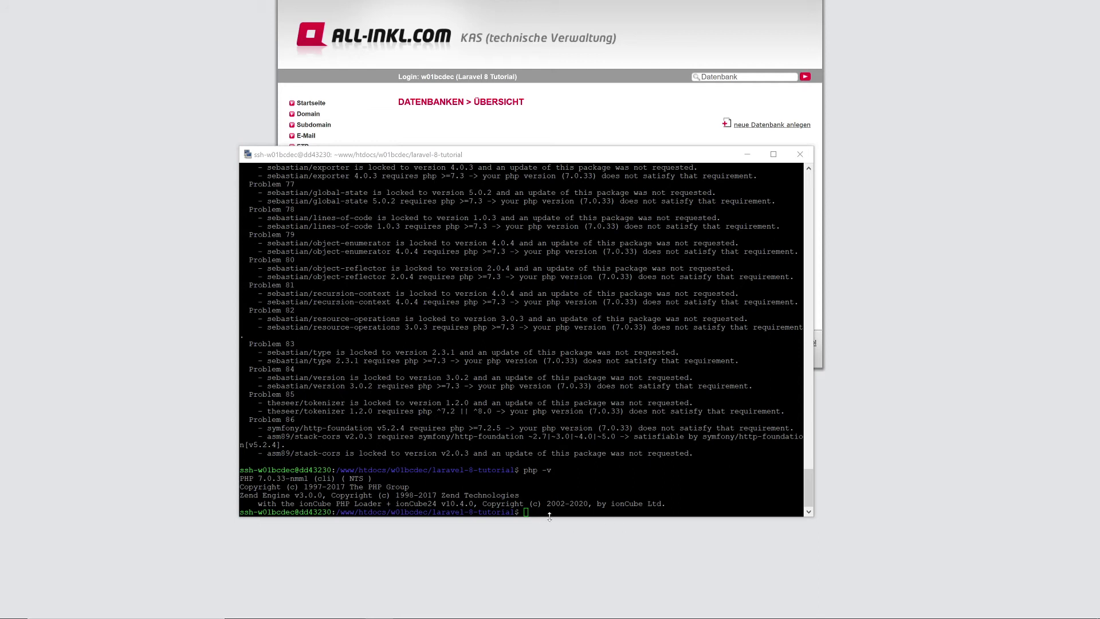
pyautogui.click(525, 511)
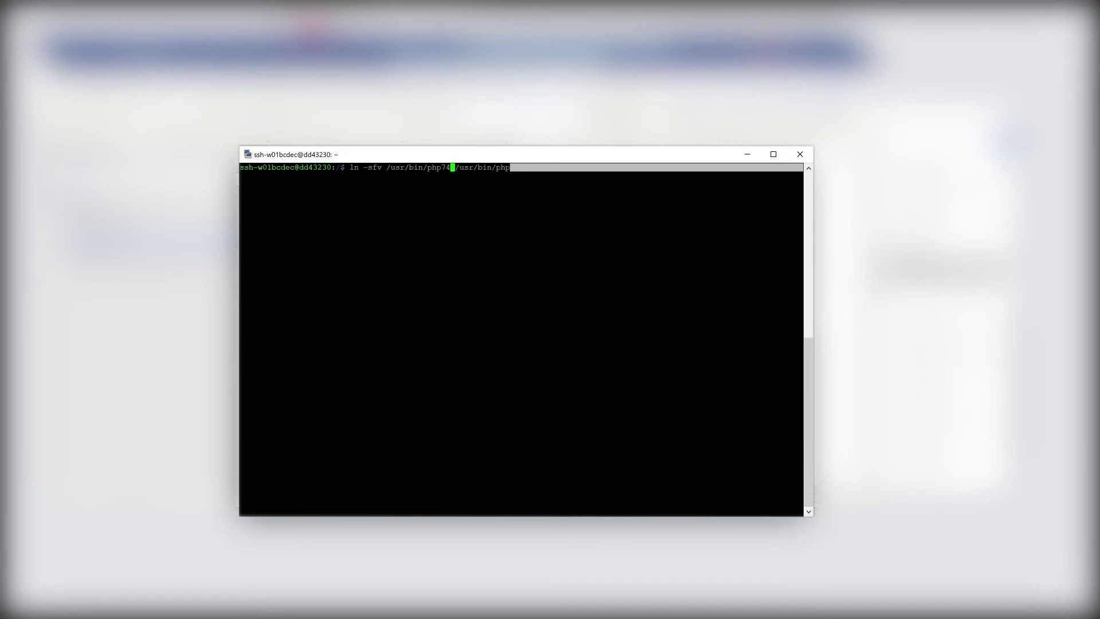
pyautogui.press('Return')
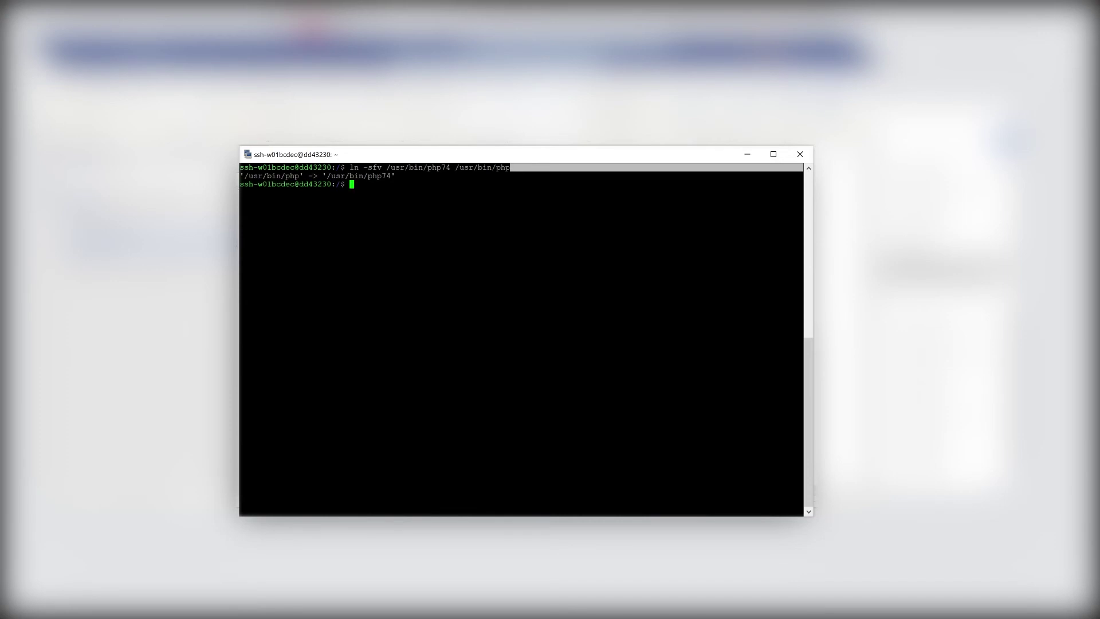